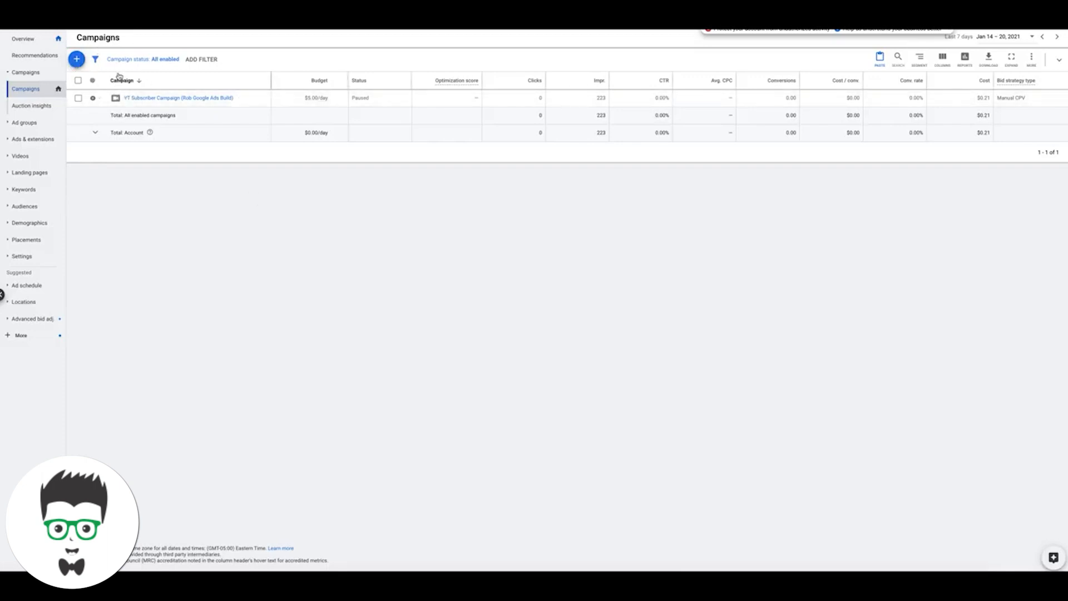
Step: Create a new Smart campaign without a goal's guidance, with calls to your business as the desired customer action
left_click(77, 60)
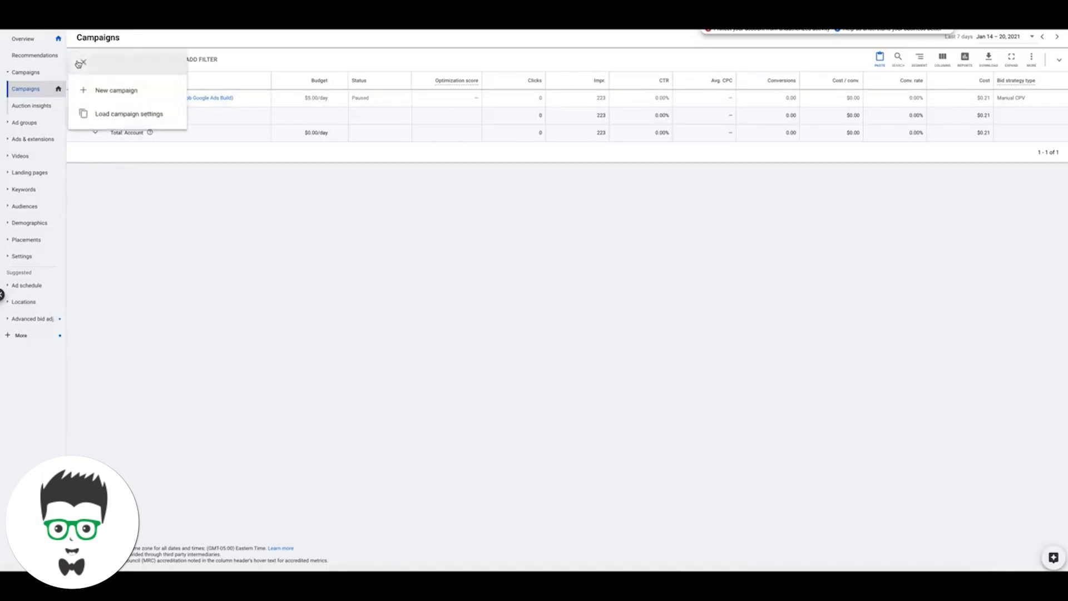
left_click(101, 91)
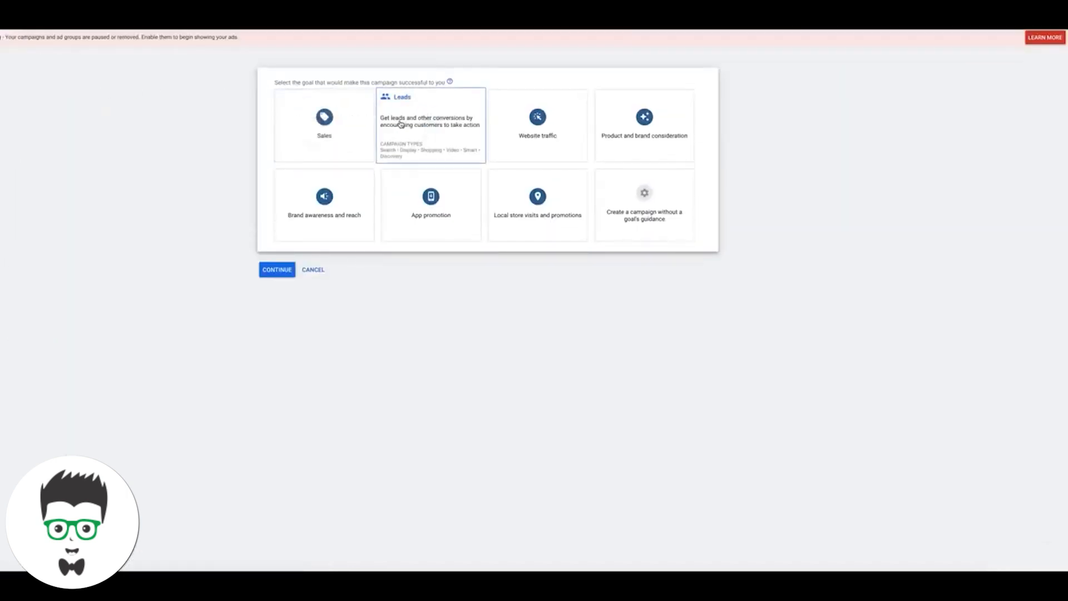
left_click(651, 223)
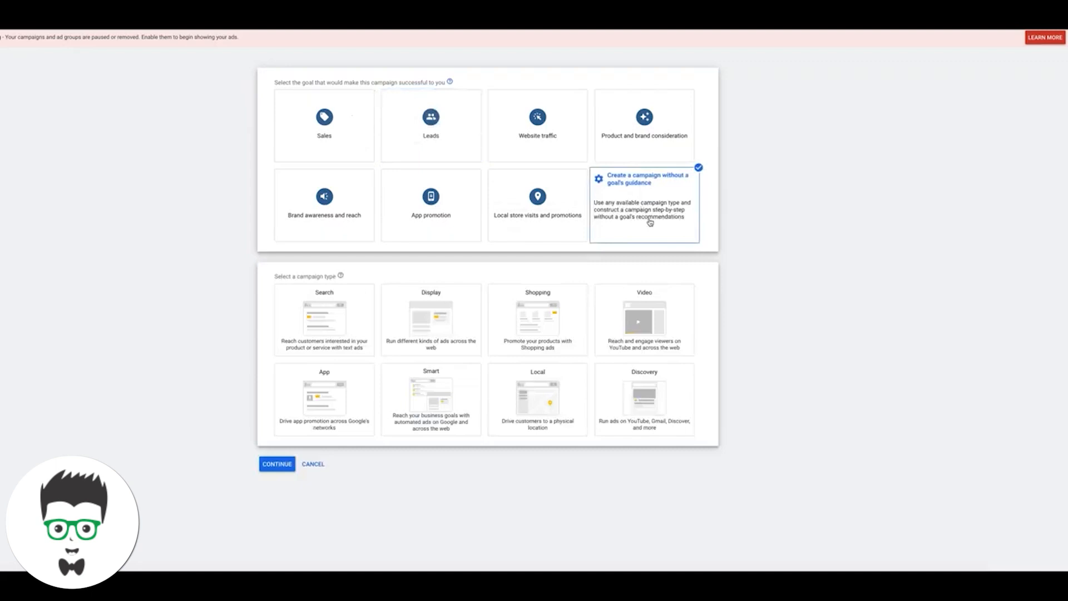
left_click(437, 390)
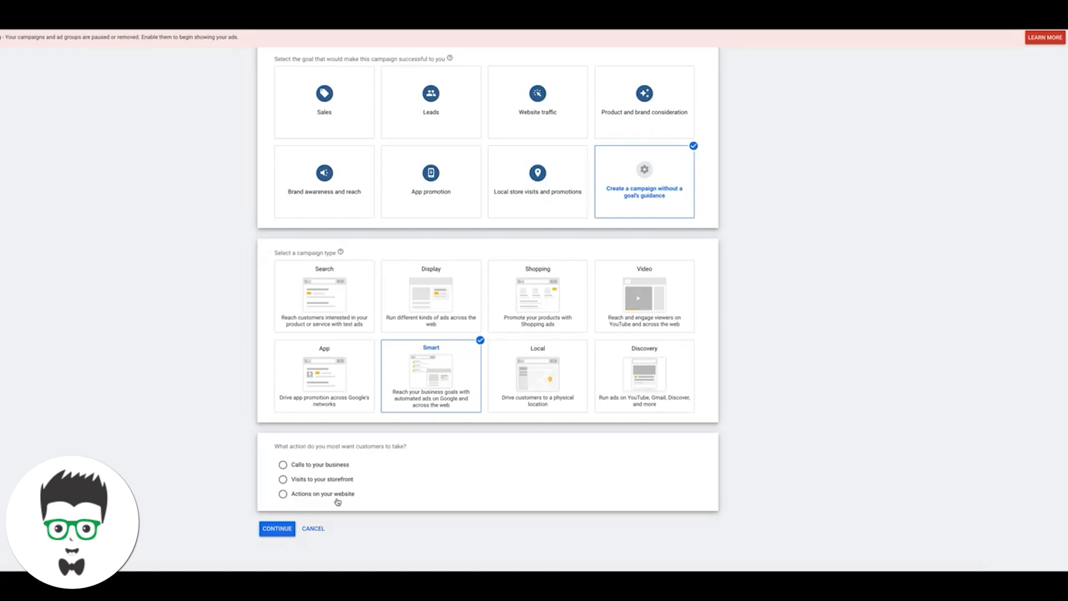
left_click(283, 465)
left_click(277, 529)
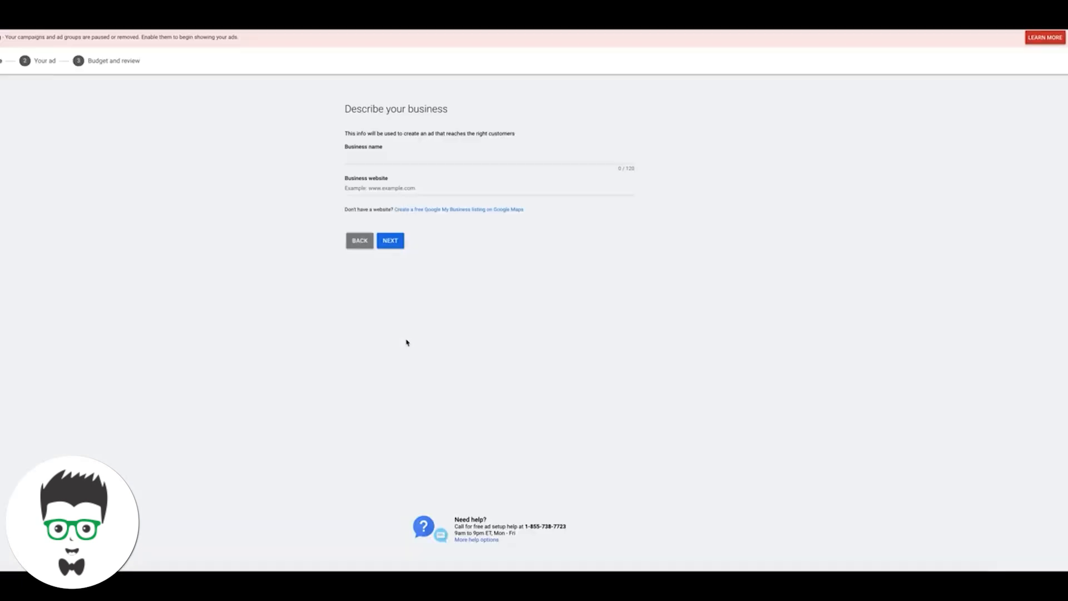
left_click(366, 158)
type("Clicks aG")
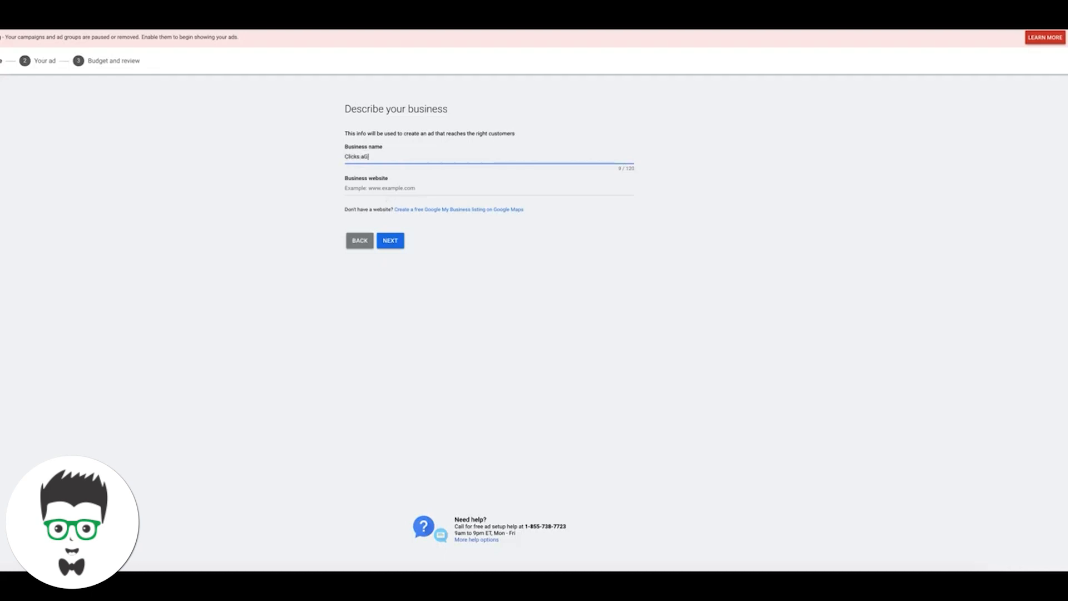
key("BackSpace")
key("BackSpace")
key("BackSpace")
type("Geek")
left_click(363, 158)
left_click(372, 188)
type("www.clicksgeek.com")
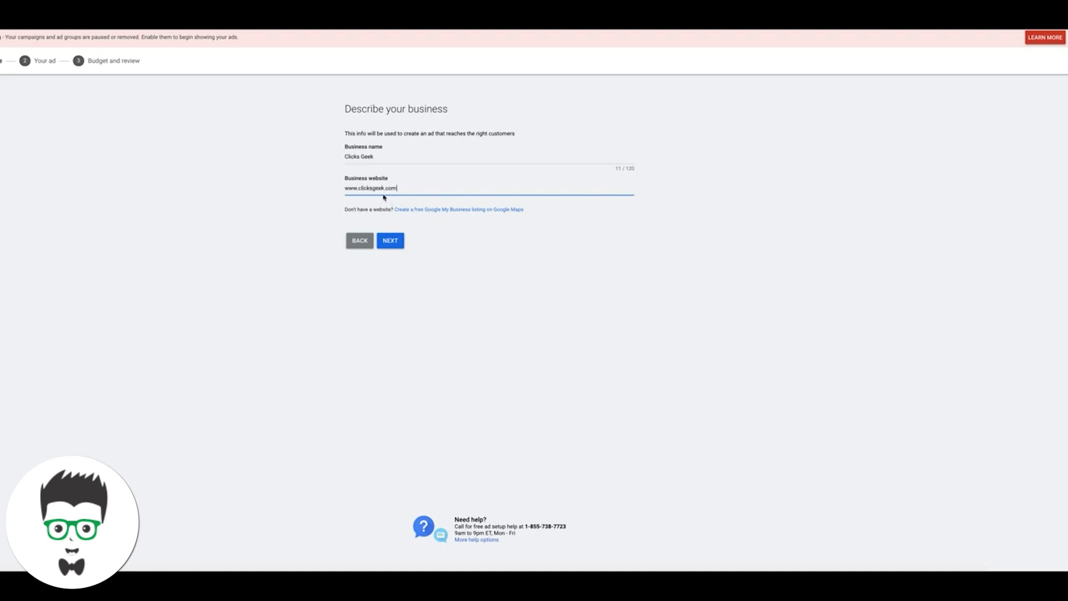
left_click(390, 241)
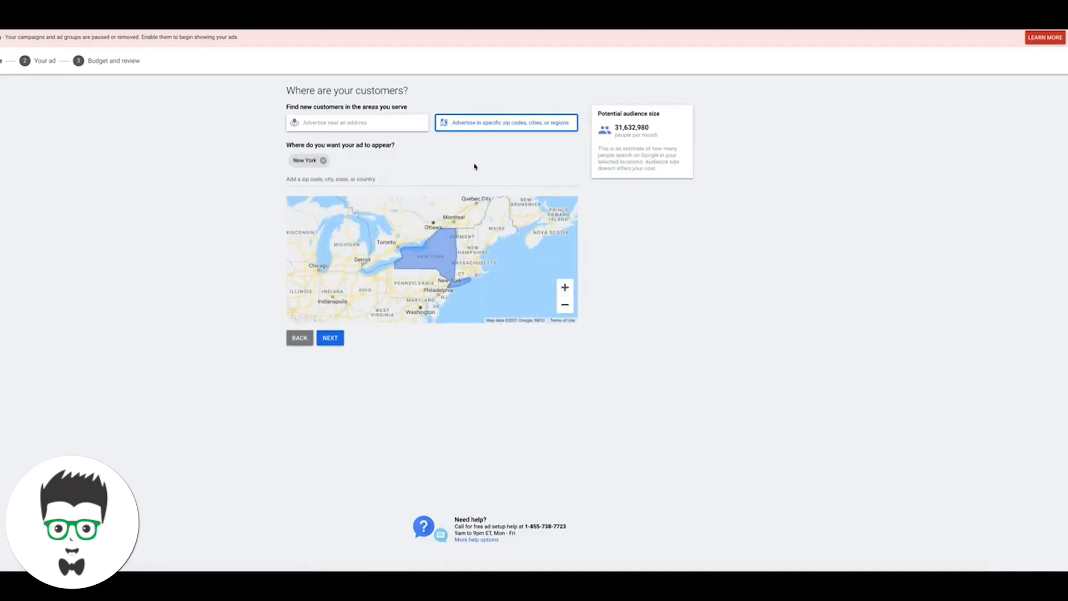
Step: Replace New York with the country United States as the ad's target location and continue to the keyword themes
left_click(324, 162)
left_click(342, 162)
type("united")
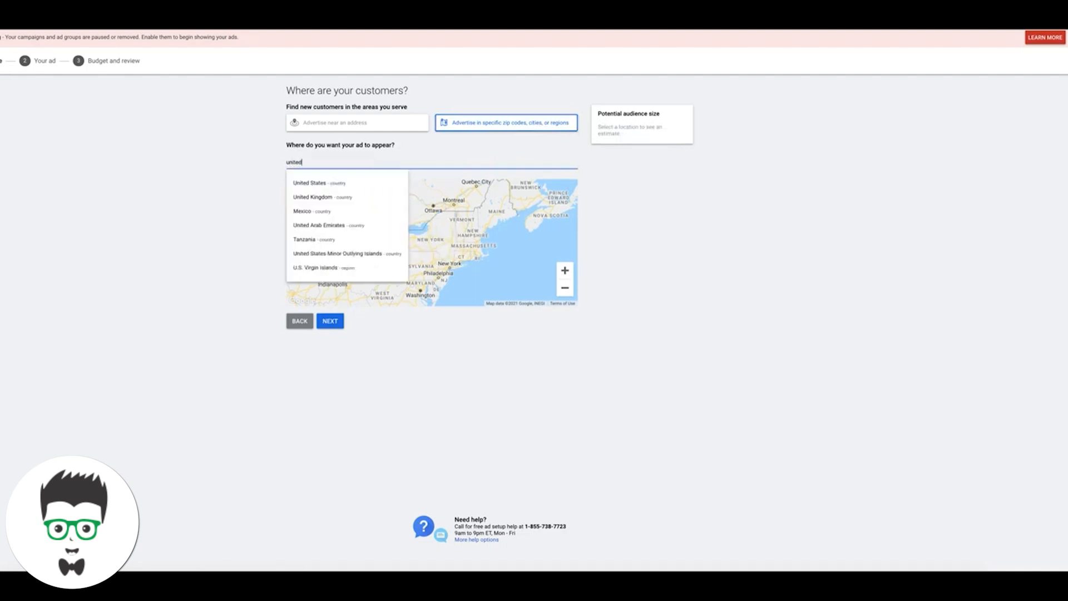
left_click(333, 183)
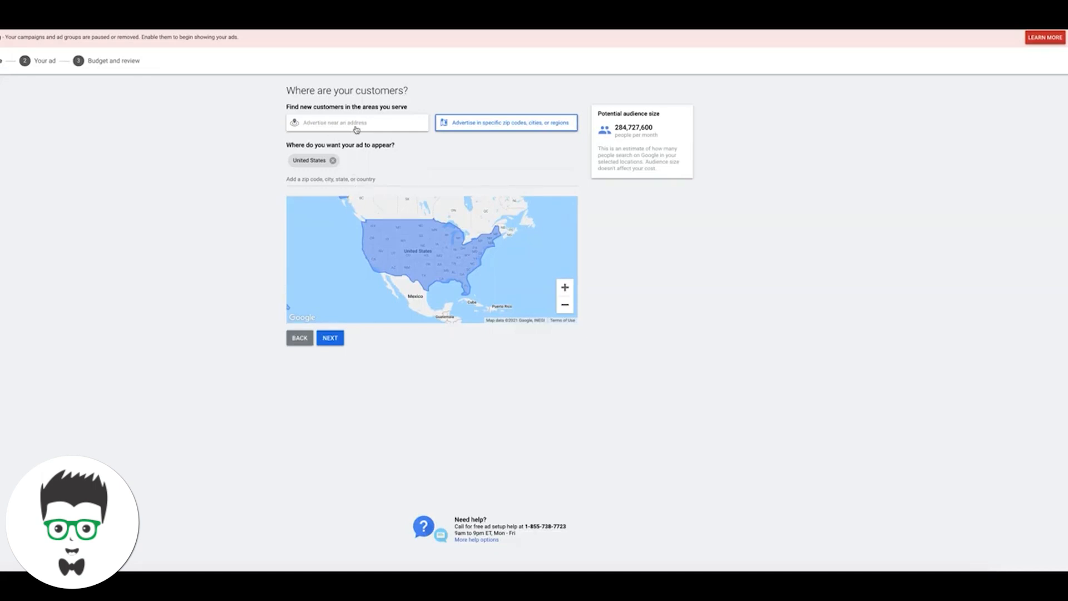
left_click(333, 342)
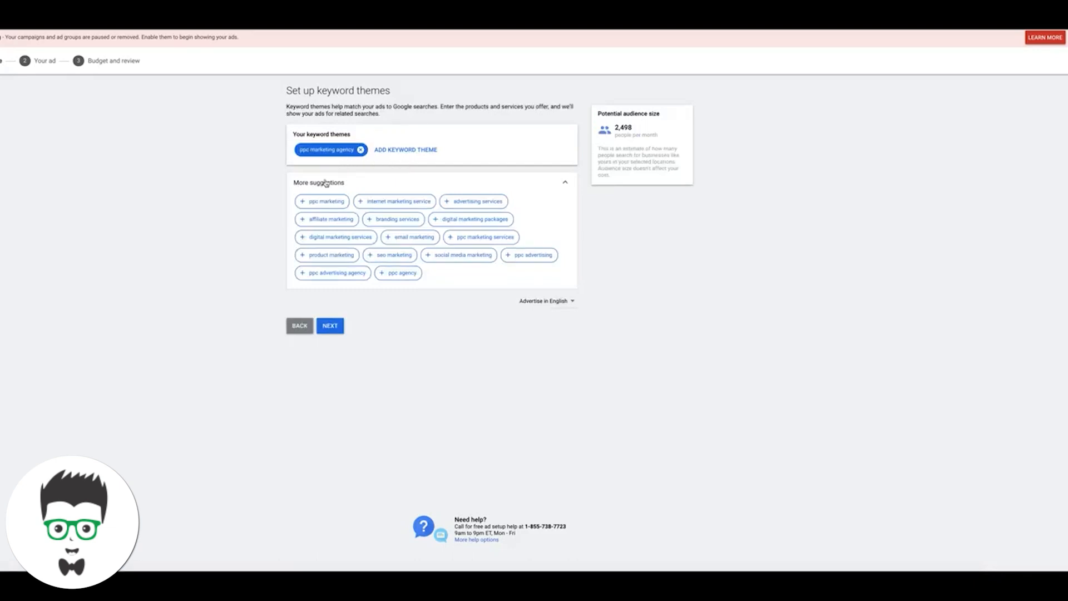
Step: Replace the preset keyword theme "ppc marketing agency" with the custom theme "white label ppc"
left_click(362, 151)
left_click(346, 149)
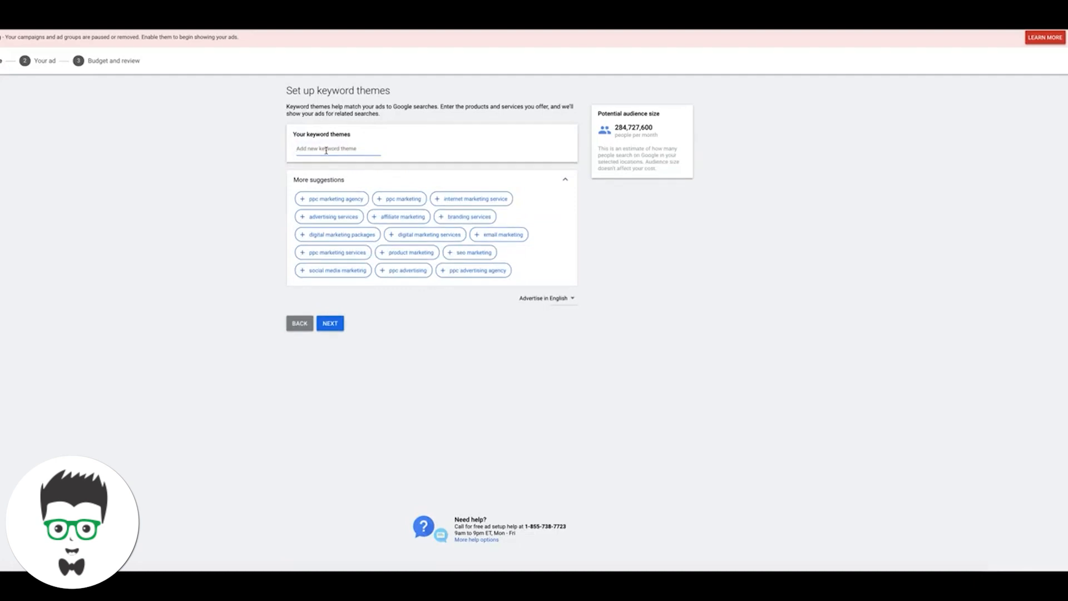
type("white ")
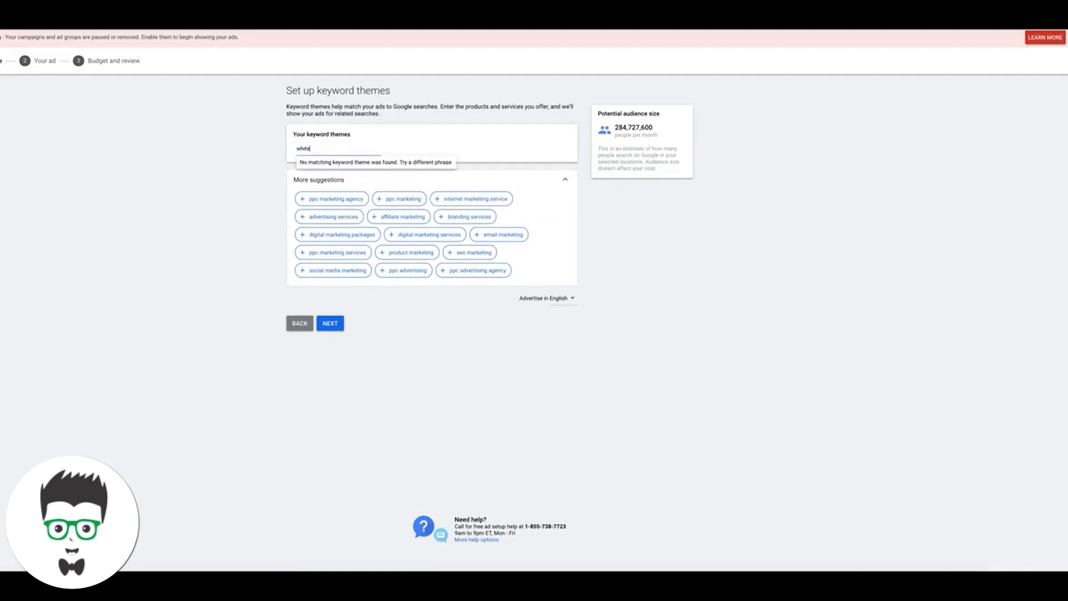
type("label ppc")
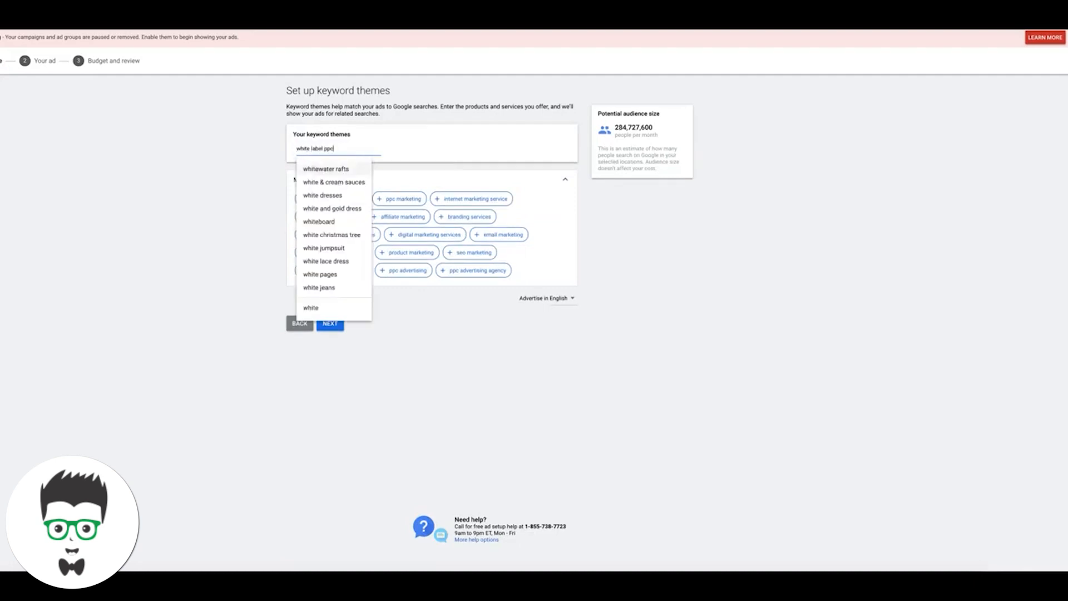
left_click(326, 169)
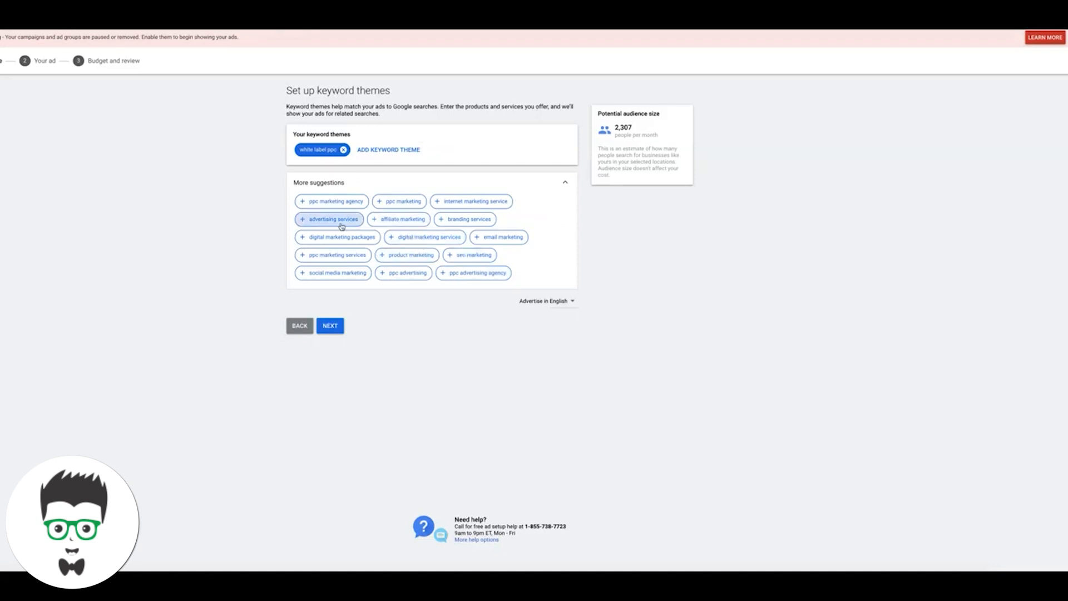
Step: Add "white label google ads" as a second custom keyword theme
left_click(380, 157)
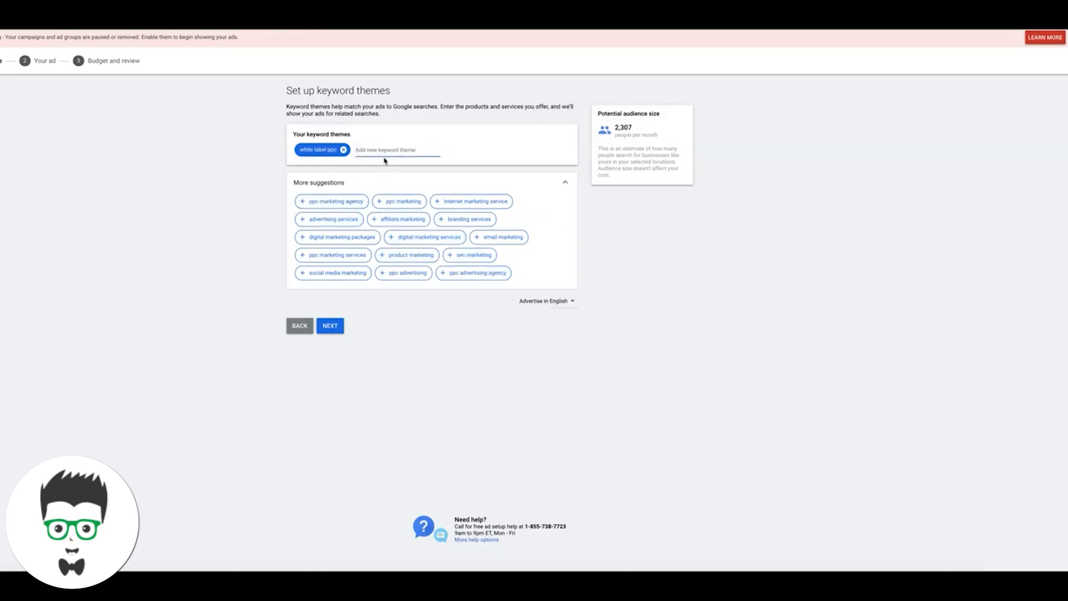
type("white label")
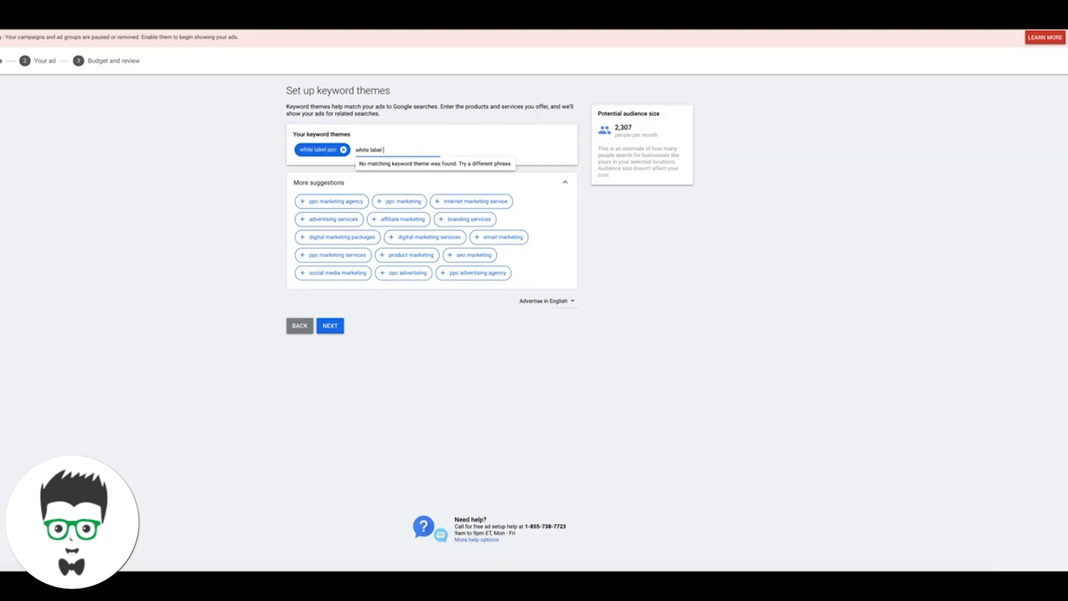
type(" google a")
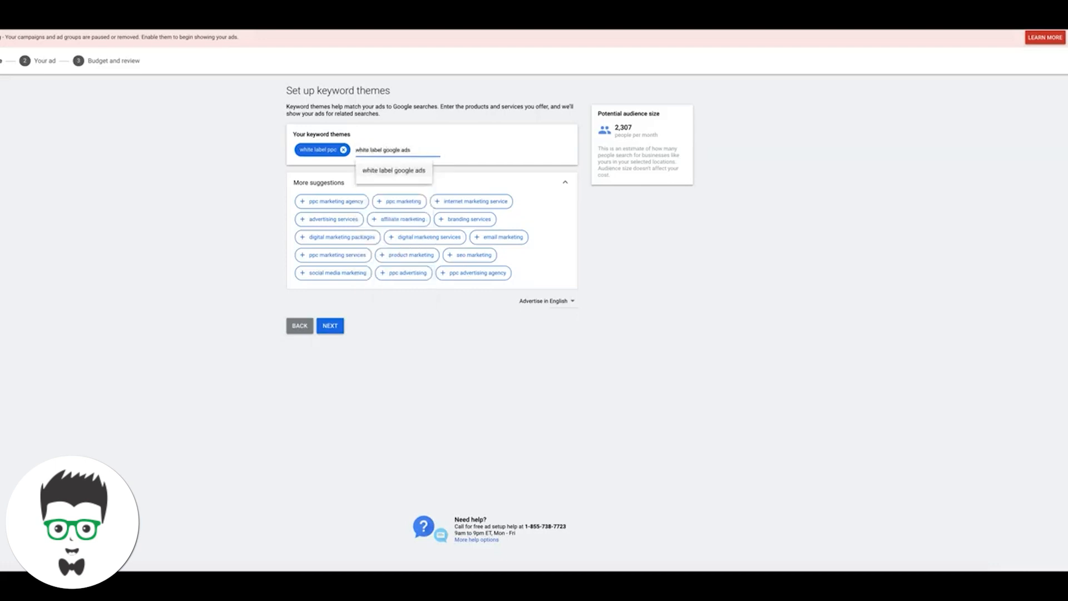
type("ds")
left_click(385, 170)
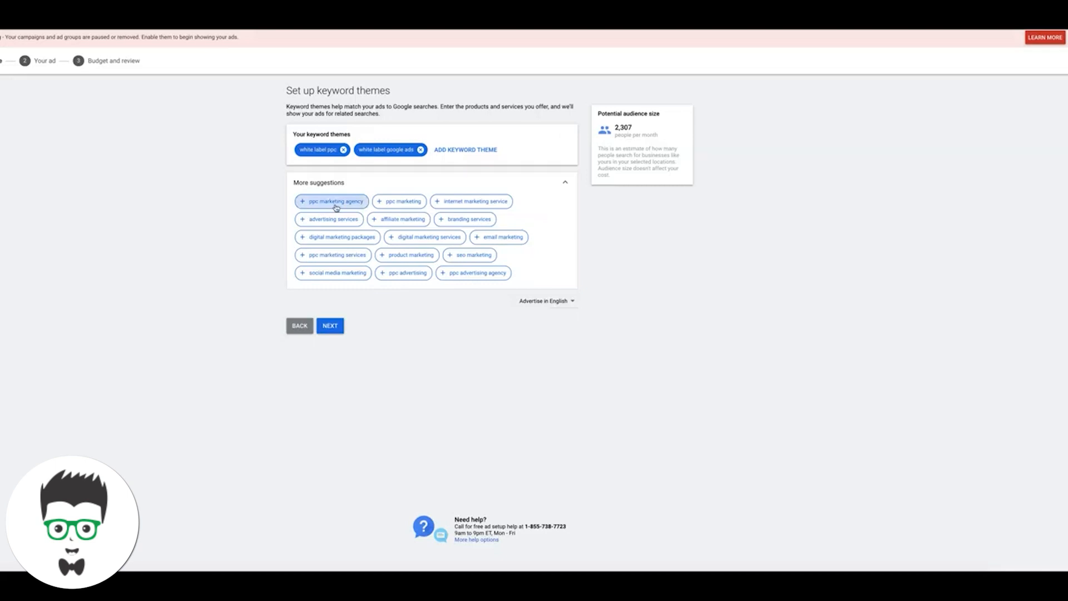
Step: Remove both white label keyword themes and add the suggested theme "ppc marketing agency" back
left_click(422, 151)
left_click(344, 150)
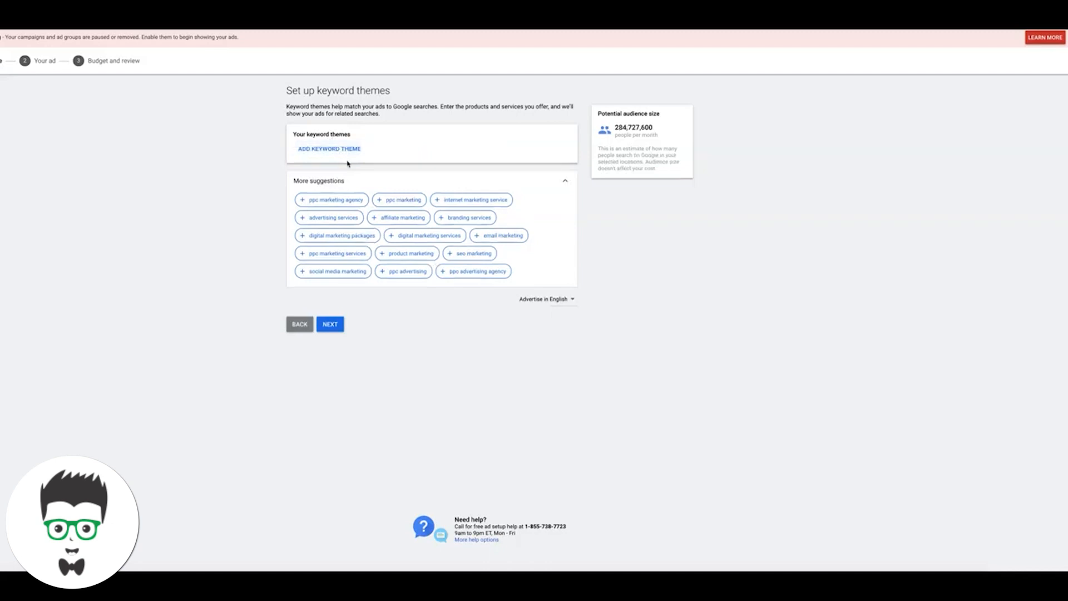
left_click(329, 199)
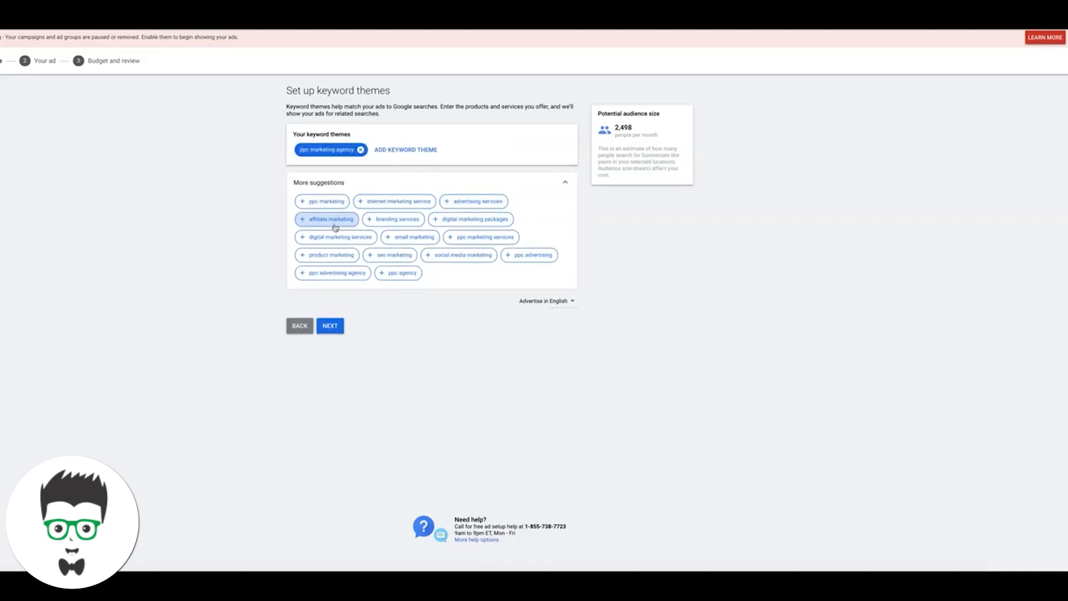
Step: Add the suggested keyword themes "ppc advertising agency", "ppc marketing services" and "ppc agency", and try out "ppc advertising" before removing it
left_click(336, 274)
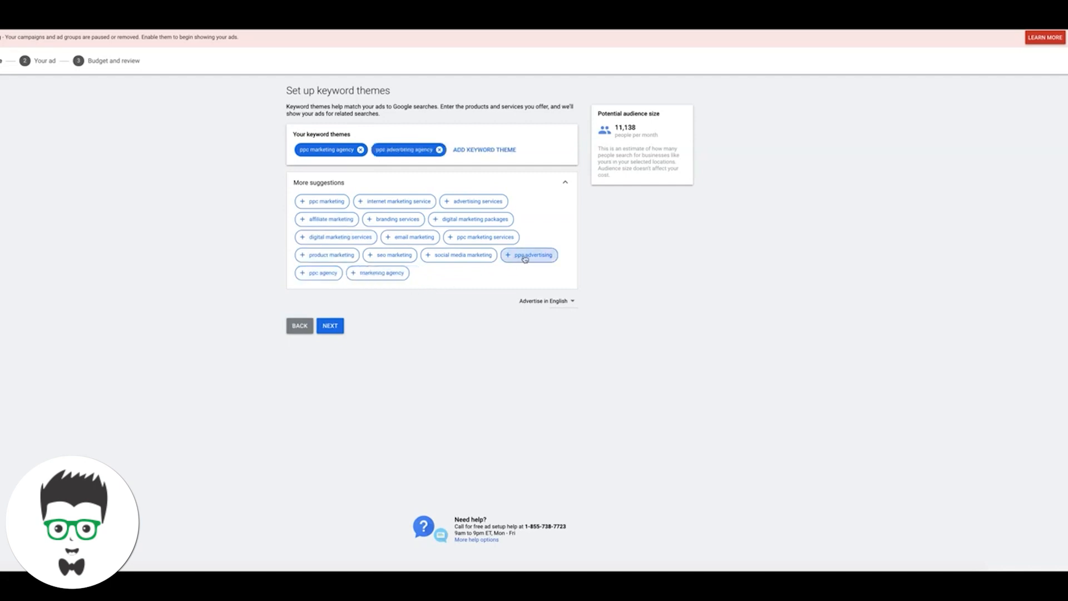
left_click(481, 239)
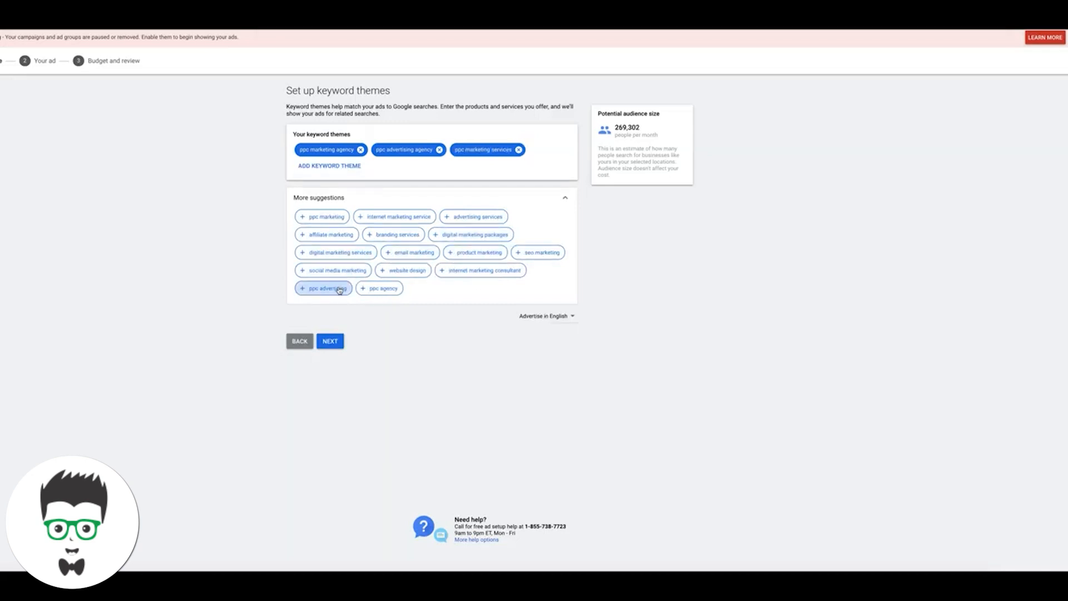
left_click(383, 289)
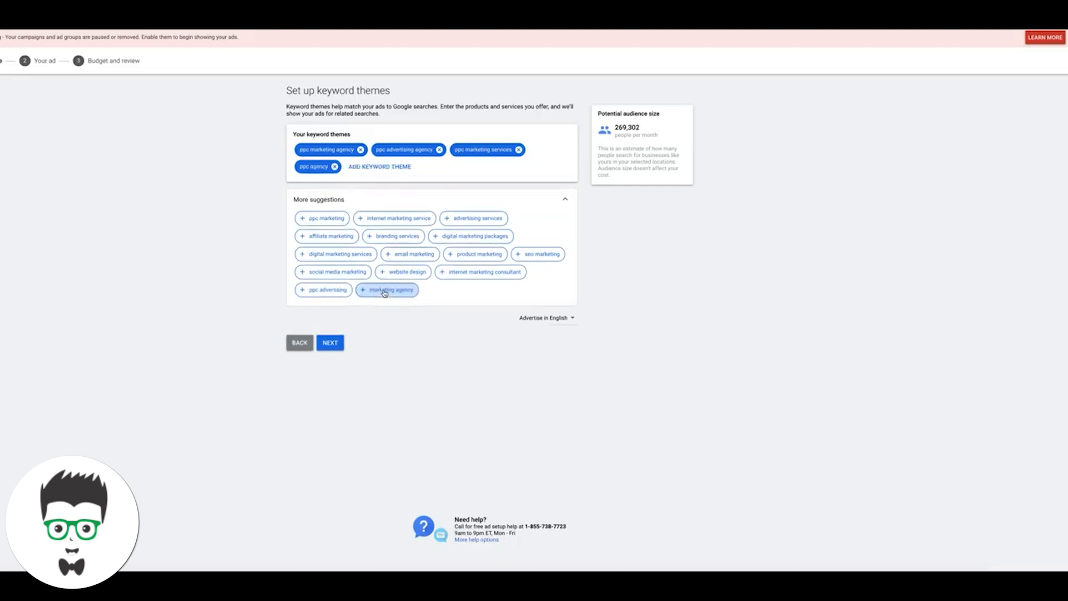
left_click(325, 290)
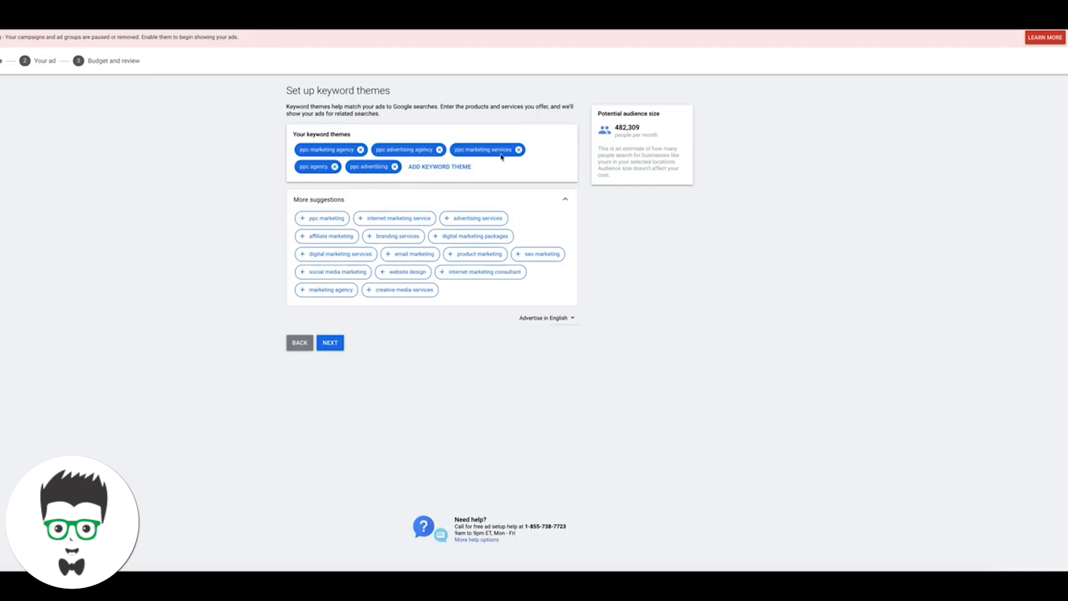
left_click(394, 166)
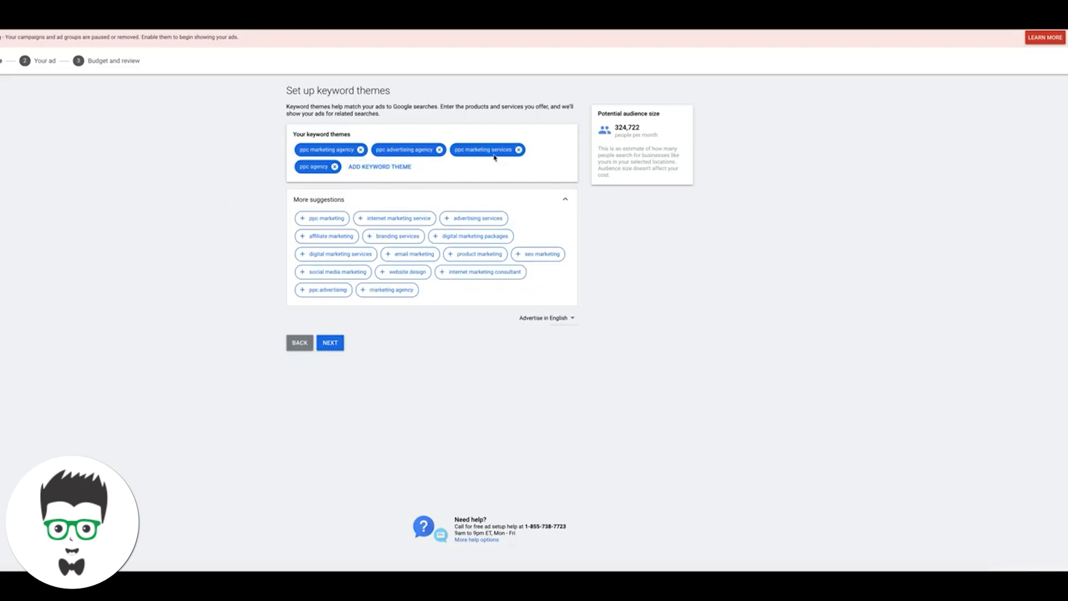
Step: Add "ppc management service" as a custom keyword theme
left_click(379, 168)
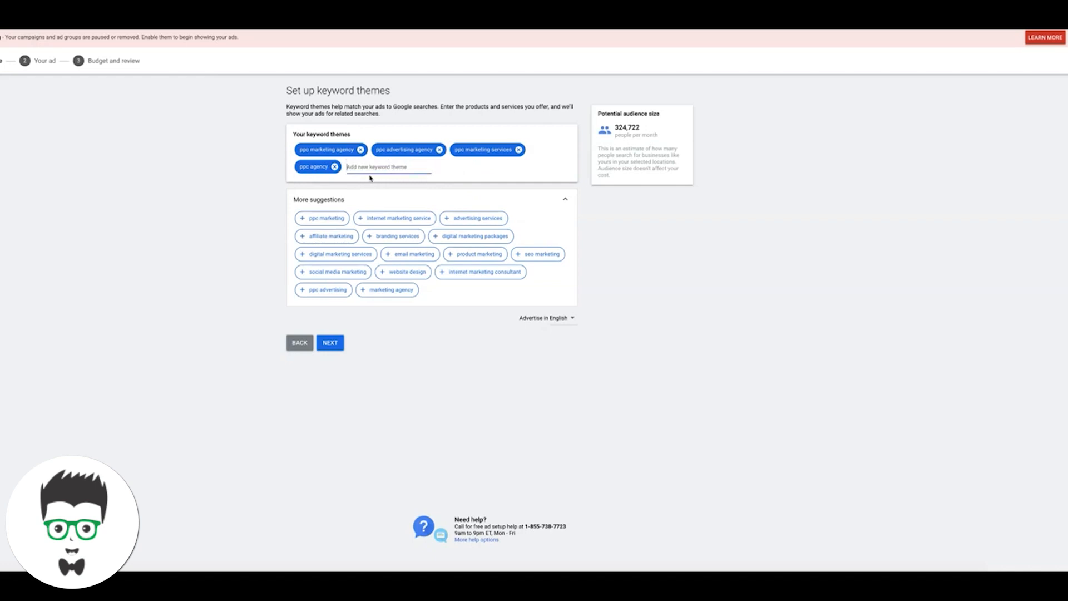
type("ppc ma")
type("nage")
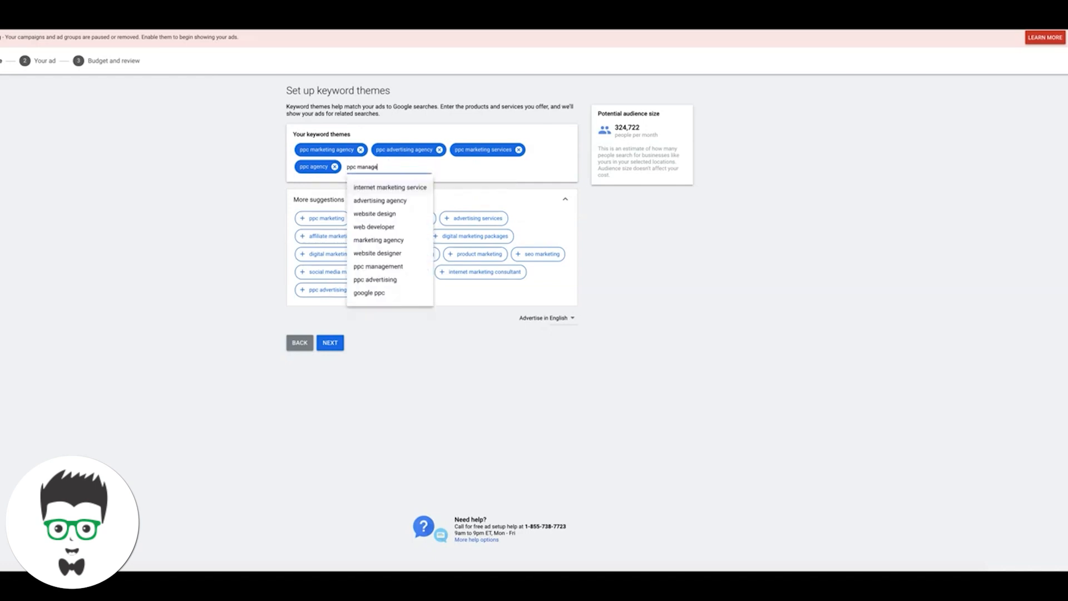
type("ment service")
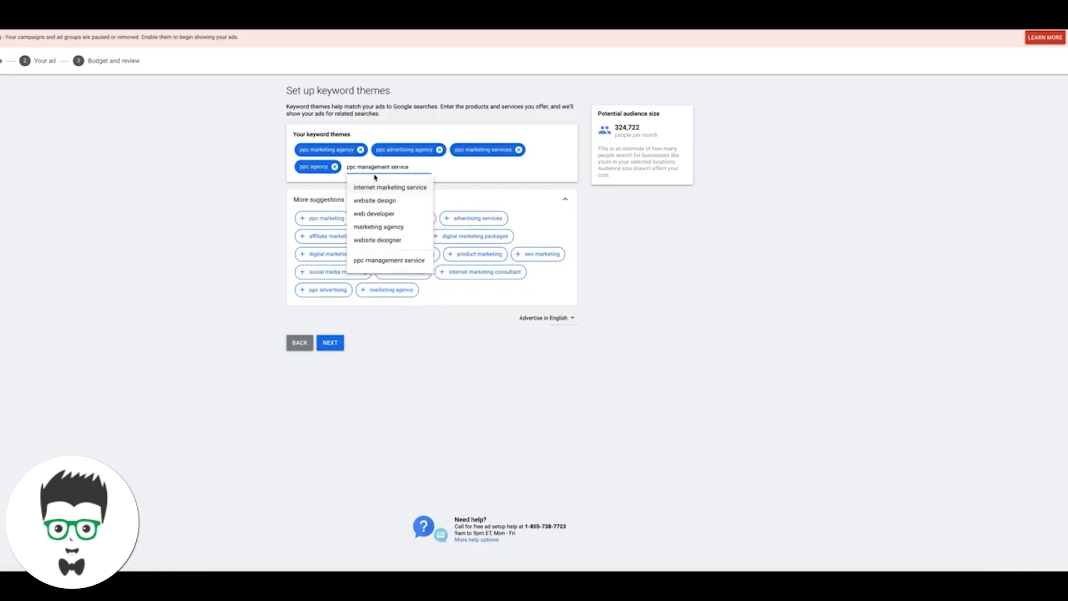
left_click(388, 262)
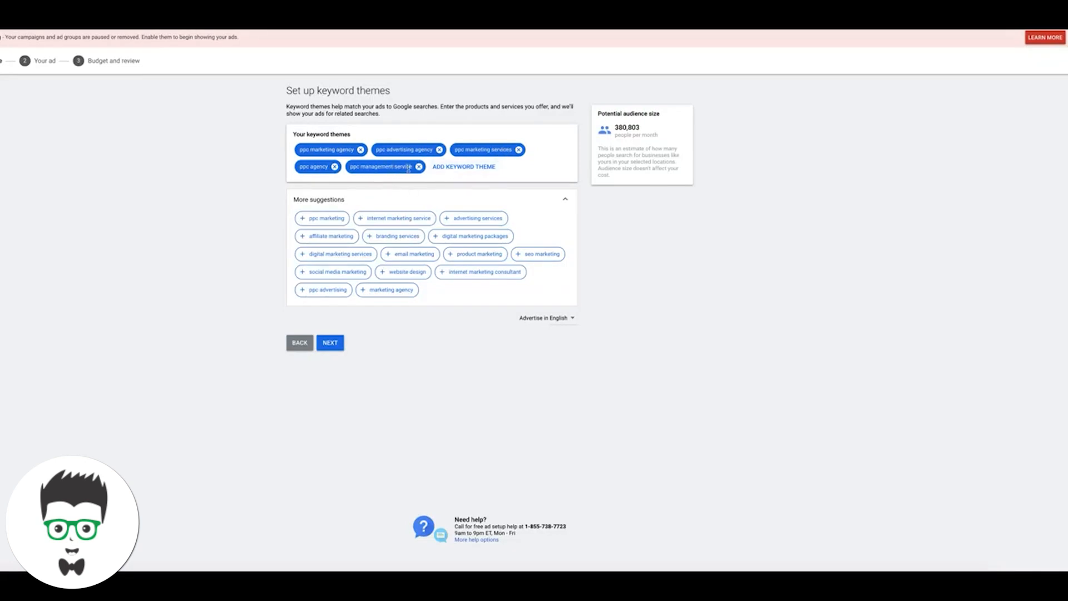
Step: Look up themes for "ppc management" and add the suggested keyword theme "ppc management pricing"
left_click(464, 166)
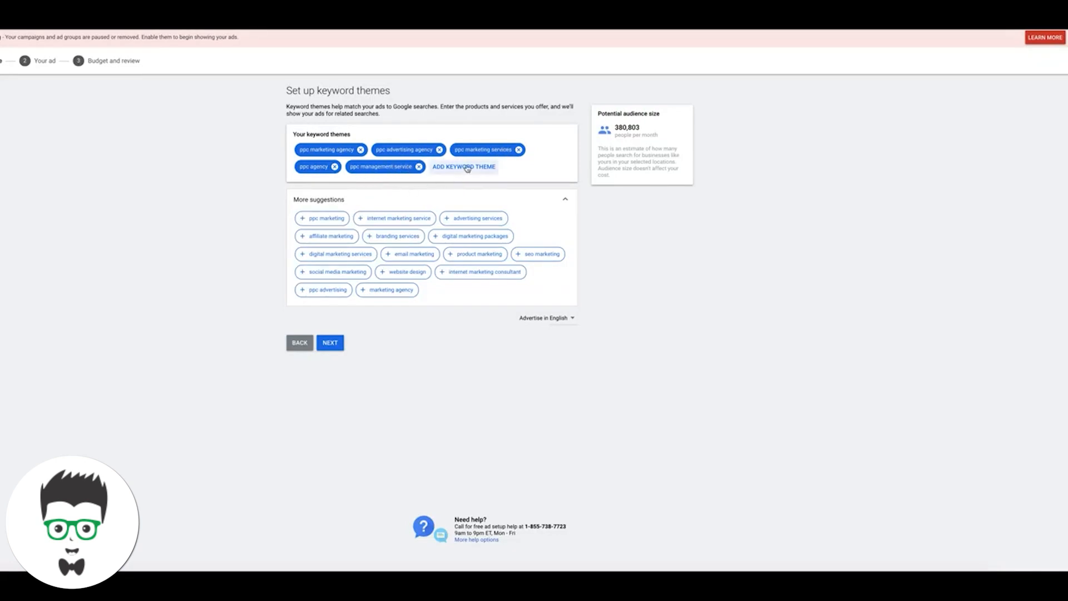
type("ppc management")
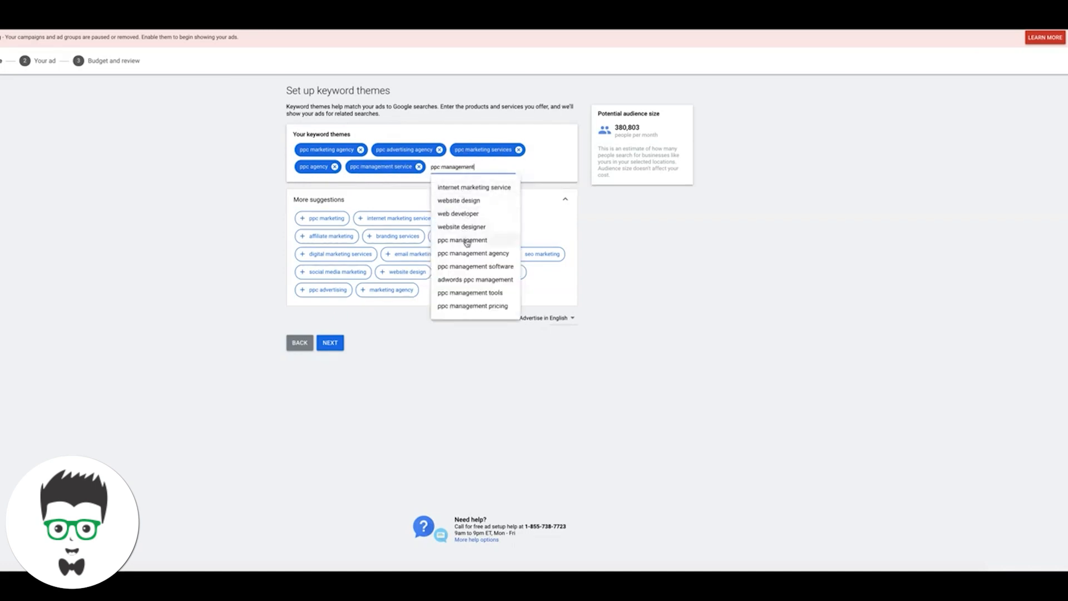
left_click(471, 306)
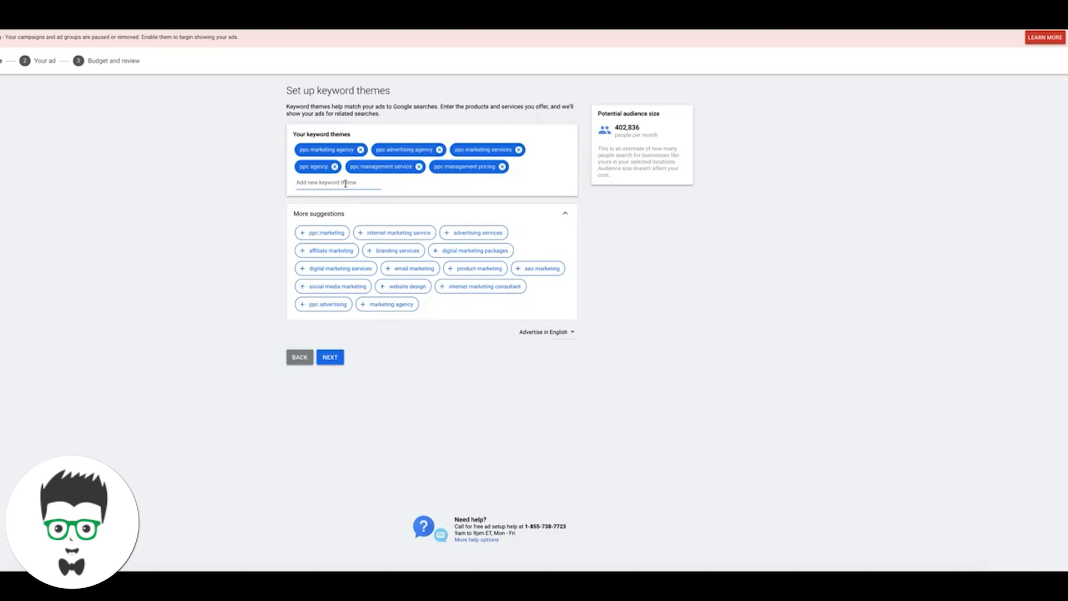
type("ppc marke")
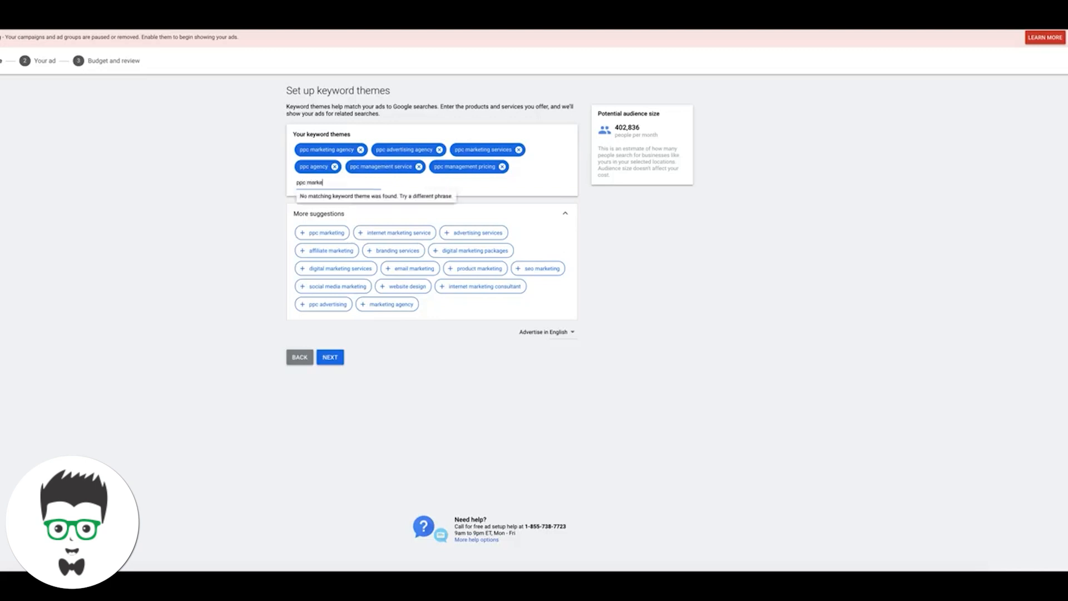
type("ting comapny")
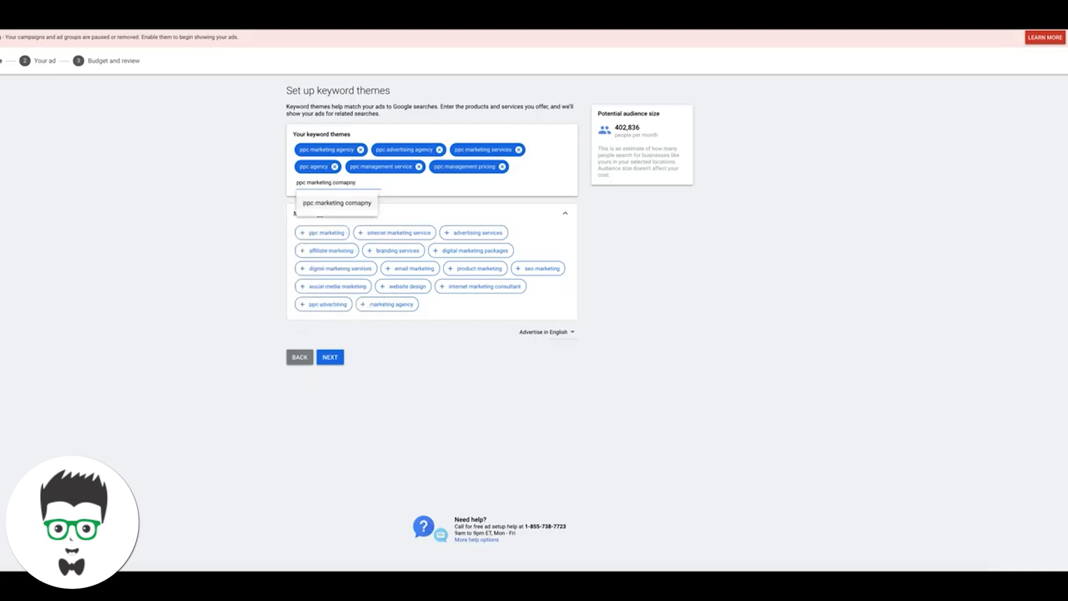
left_click(342, 203)
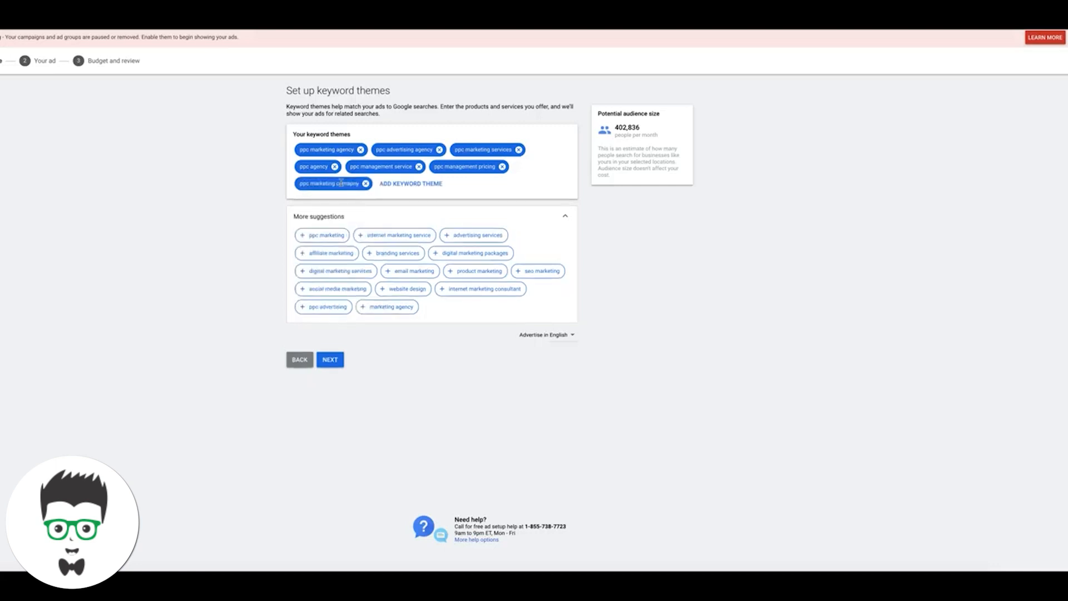
left_click(366, 184)
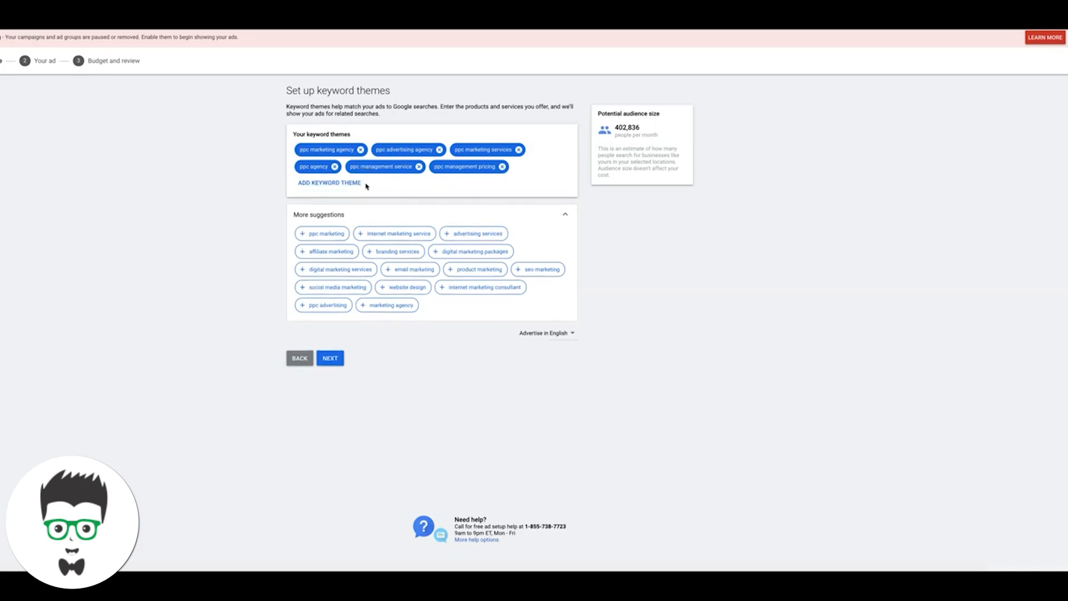
Step: Add "ppc marketing company" as a custom keyword theme and continue to writing the ad
left_click(341, 183)
type("ppc")
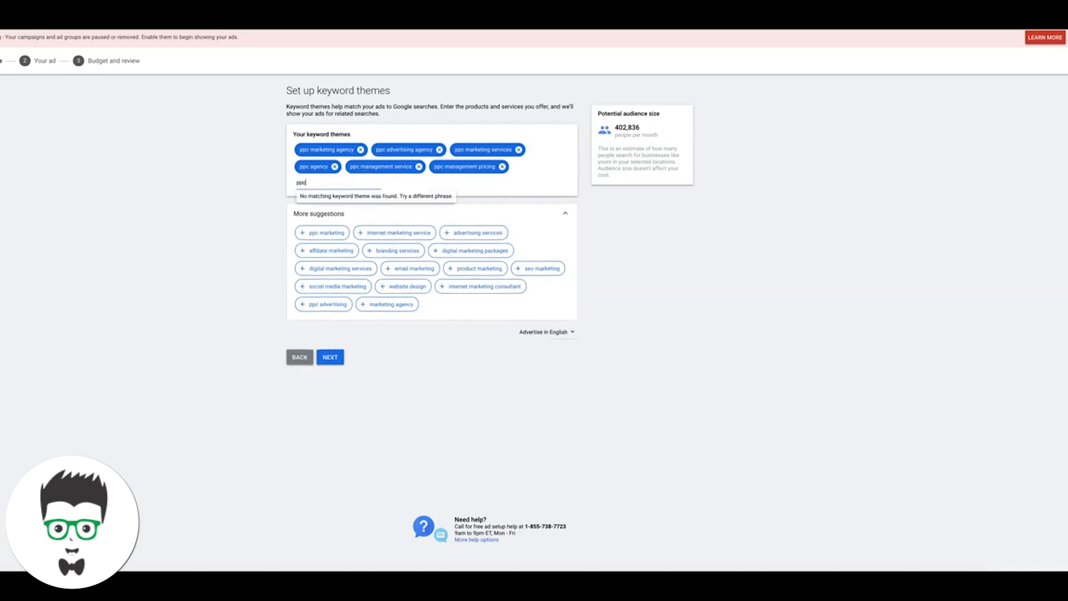
type(" marketing company")
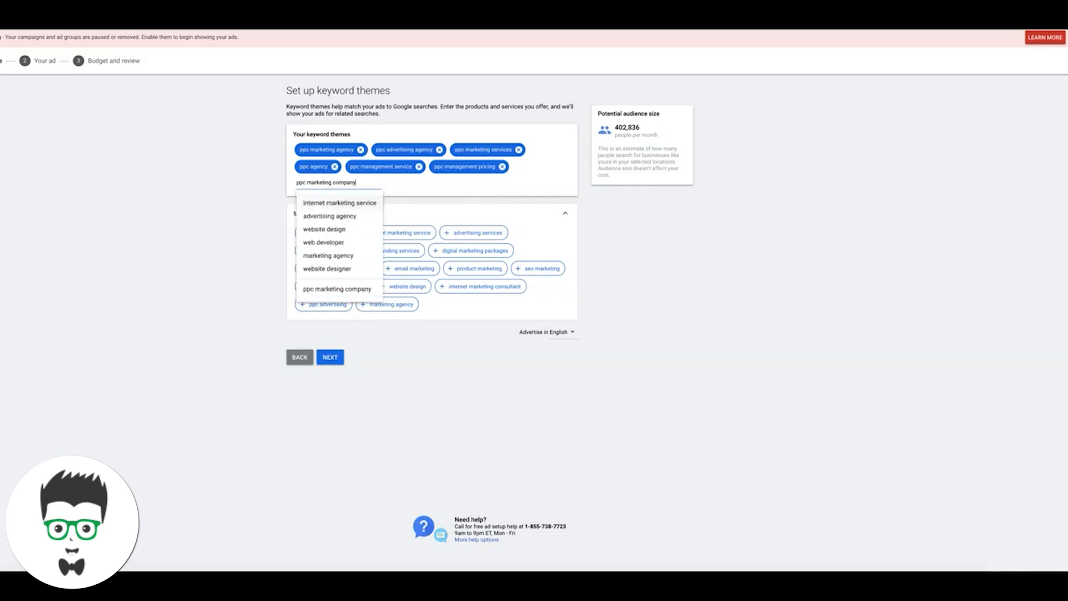
left_click(346, 289)
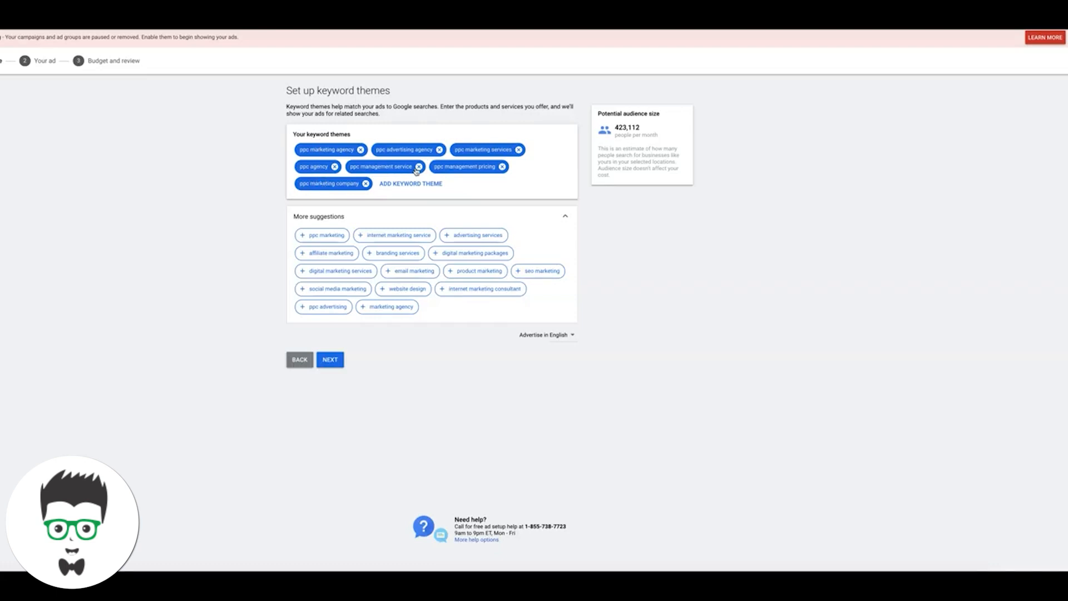
left_click(330, 360)
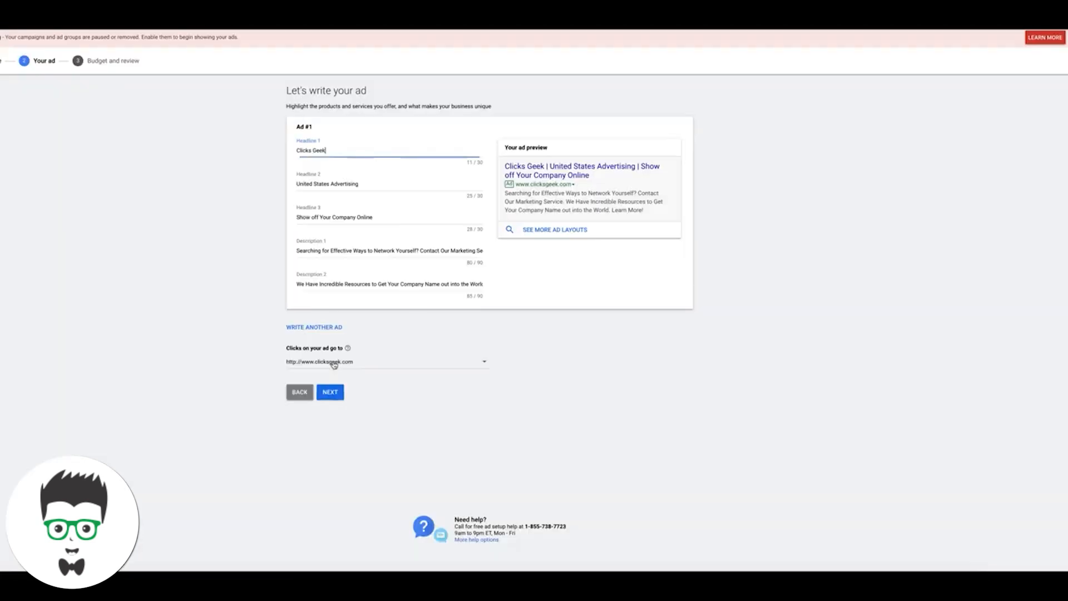
Step: Replace Headline 1 of the ad with "Need a New PPC Agency?"
triple_click(310, 152)
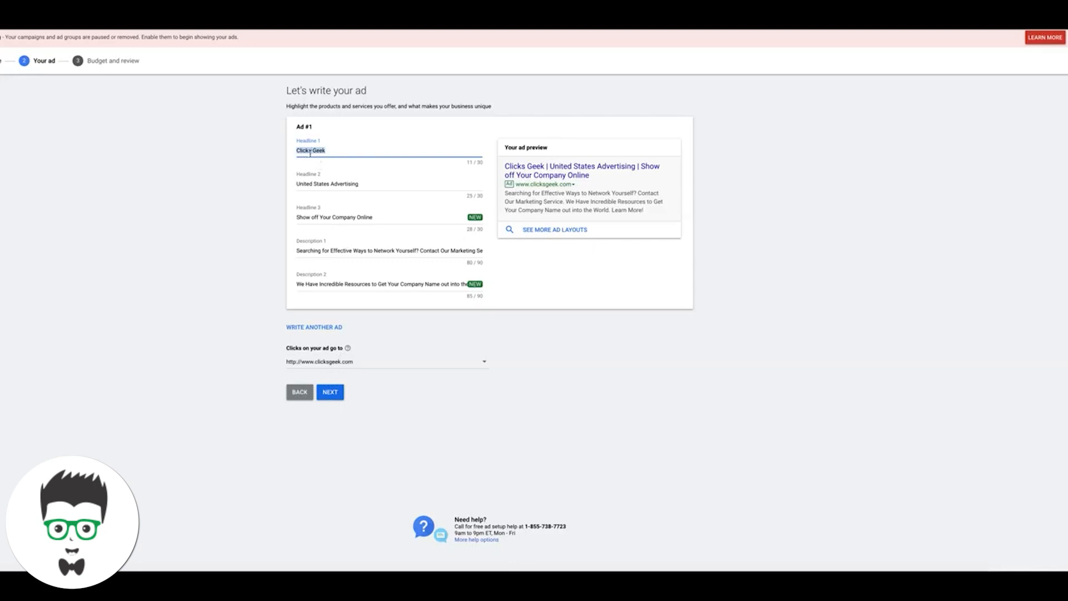
type("Need")
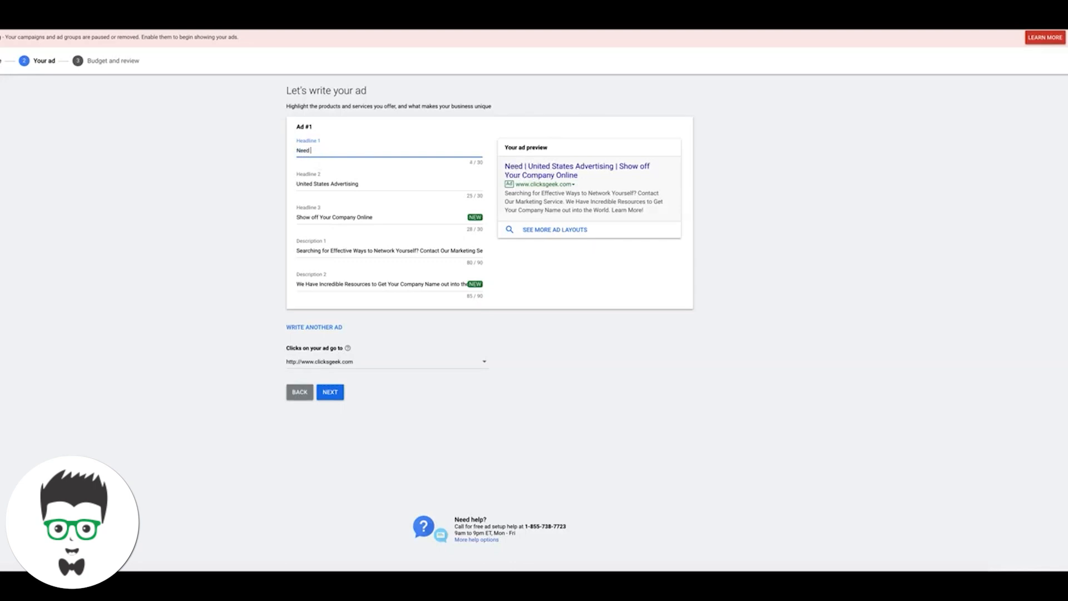
type(" a")
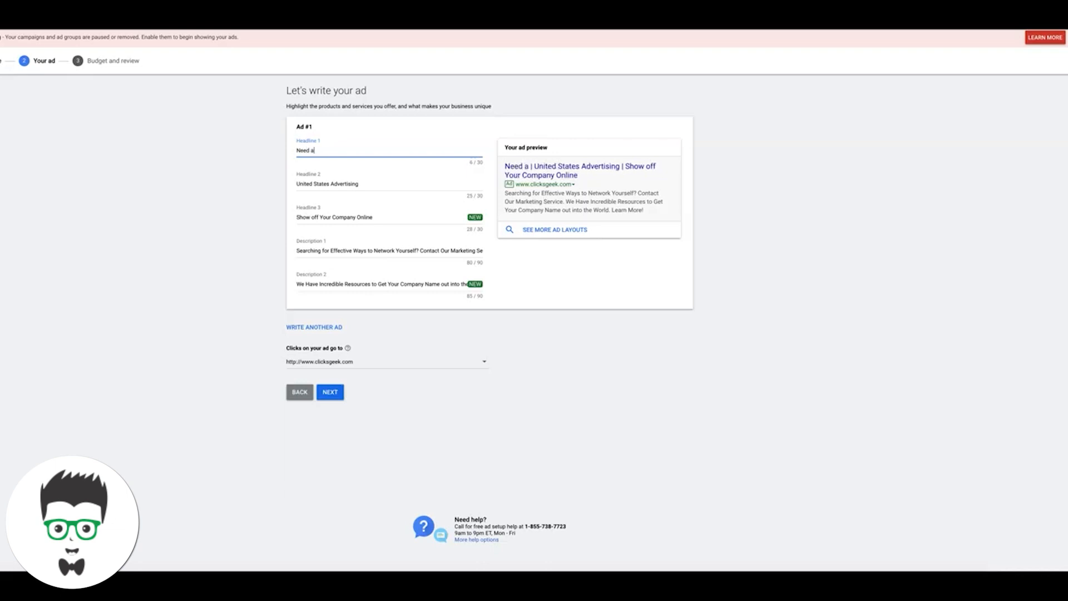
type(" New")
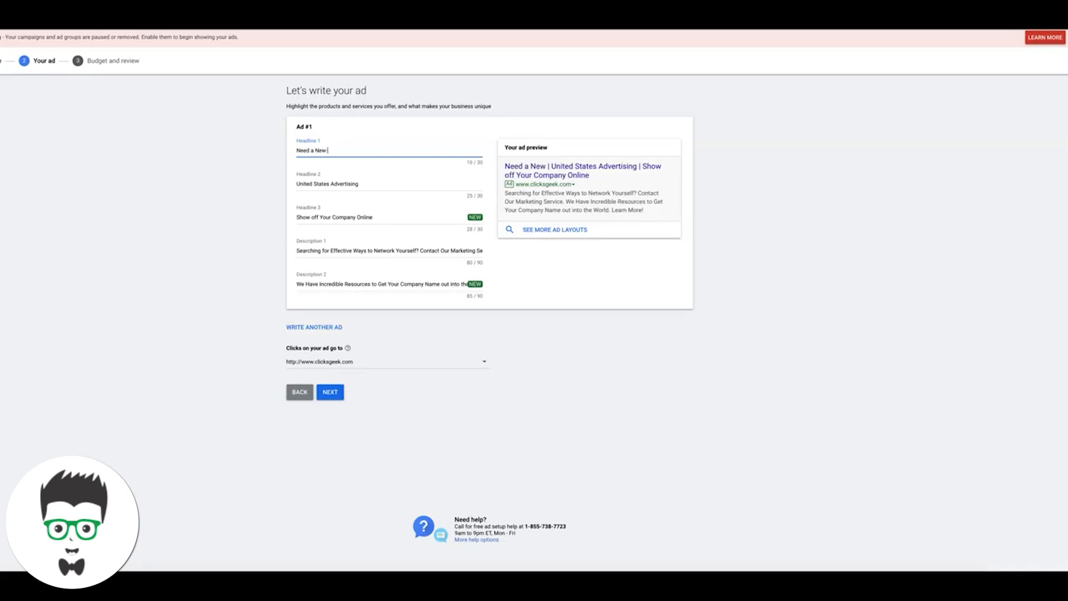
type(" PPC Agency?")
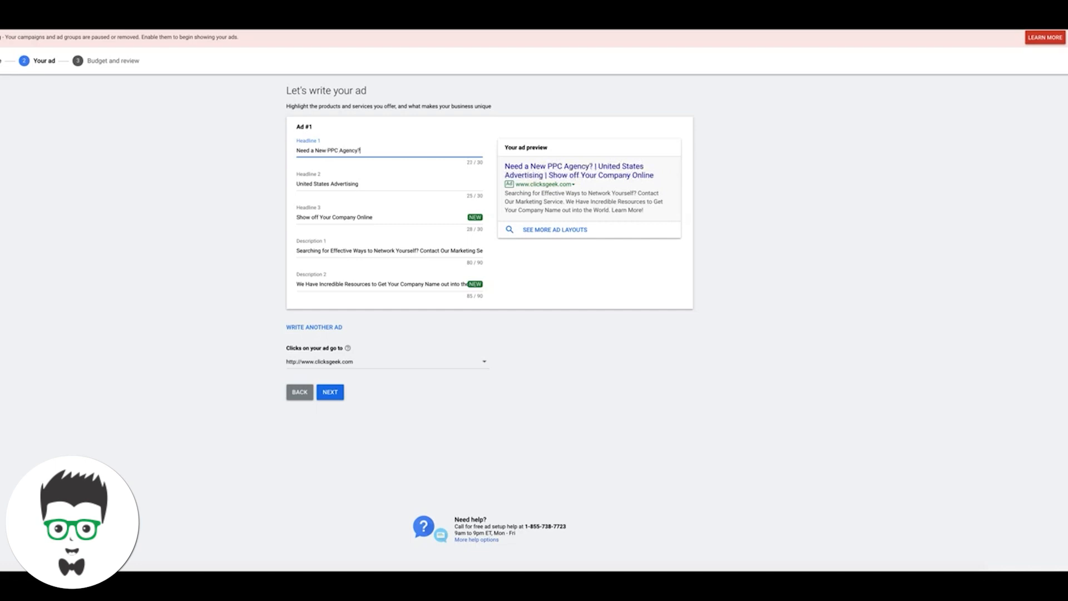
Step: Set Headline 2 to "USA Based Team" and Headline 3 to "Google Premier Partner Agency"
triple_click(318, 184)
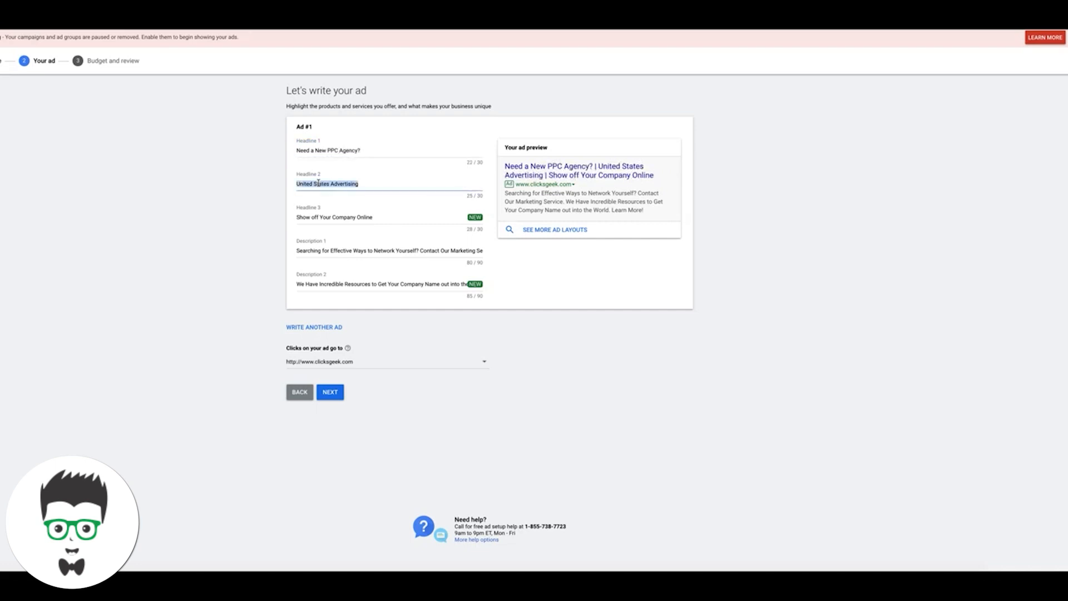
type("USA Based Team")
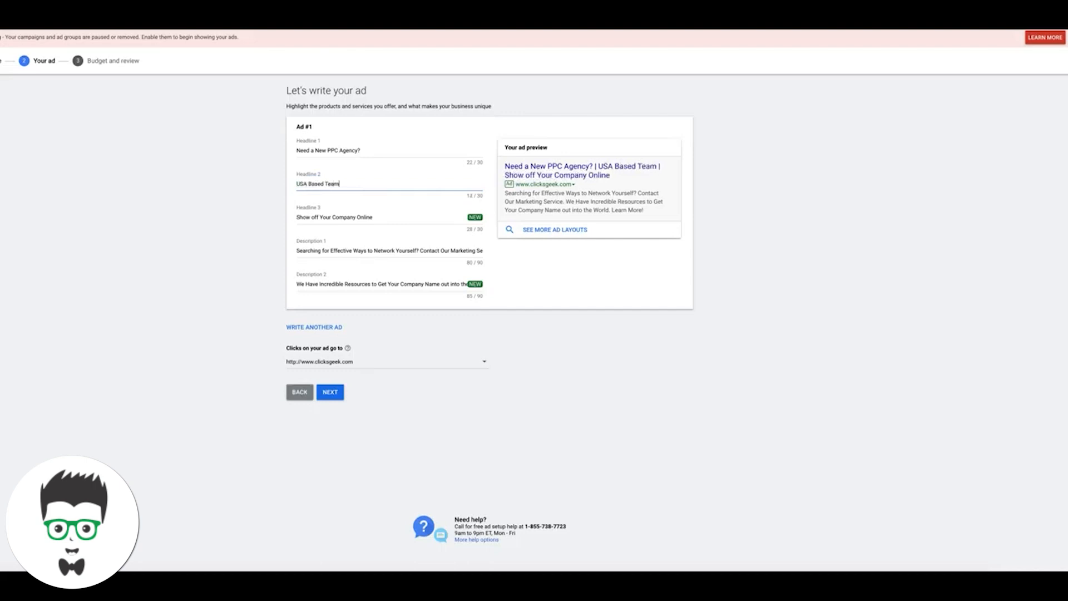
triple_click(332, 214)
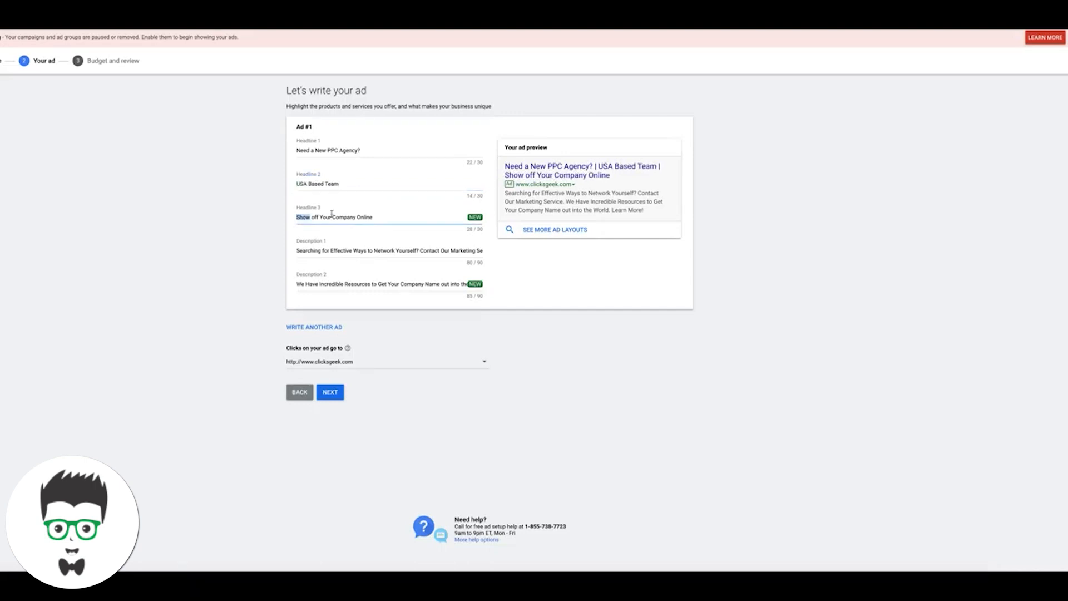
type("Google Premier Partne")
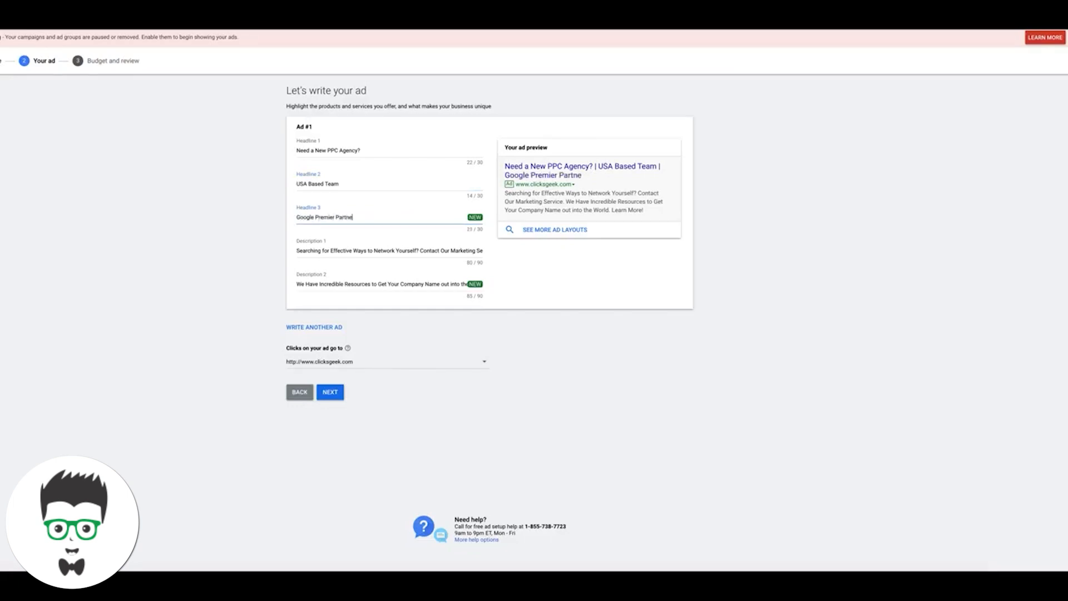
type("r Agency")
Step: Clear the prefilled text from Description 1 and Description 2
triple_click(361, 252)
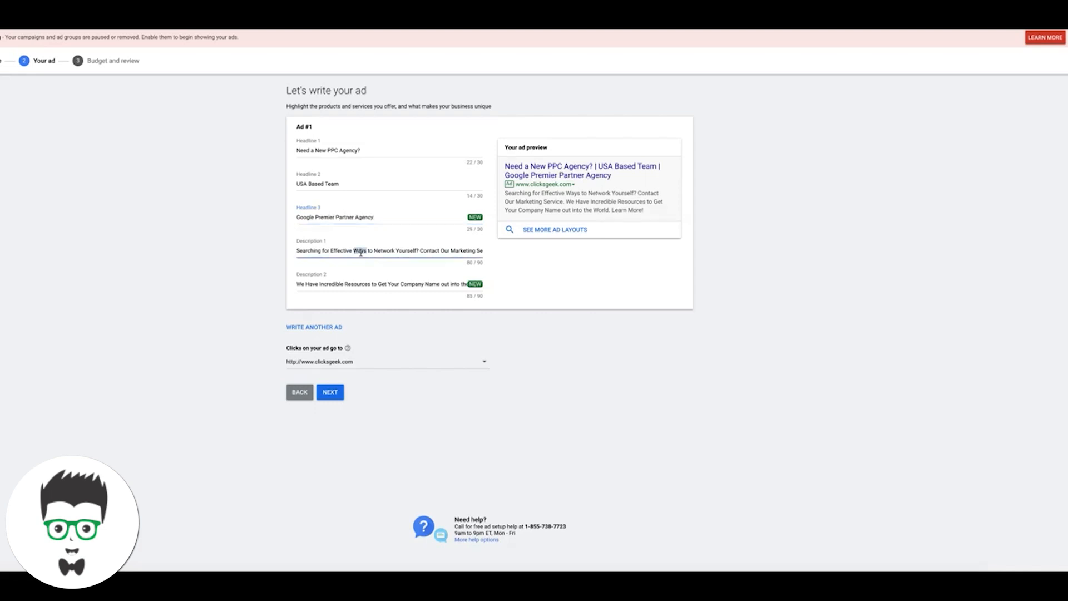
key("BackSpace")
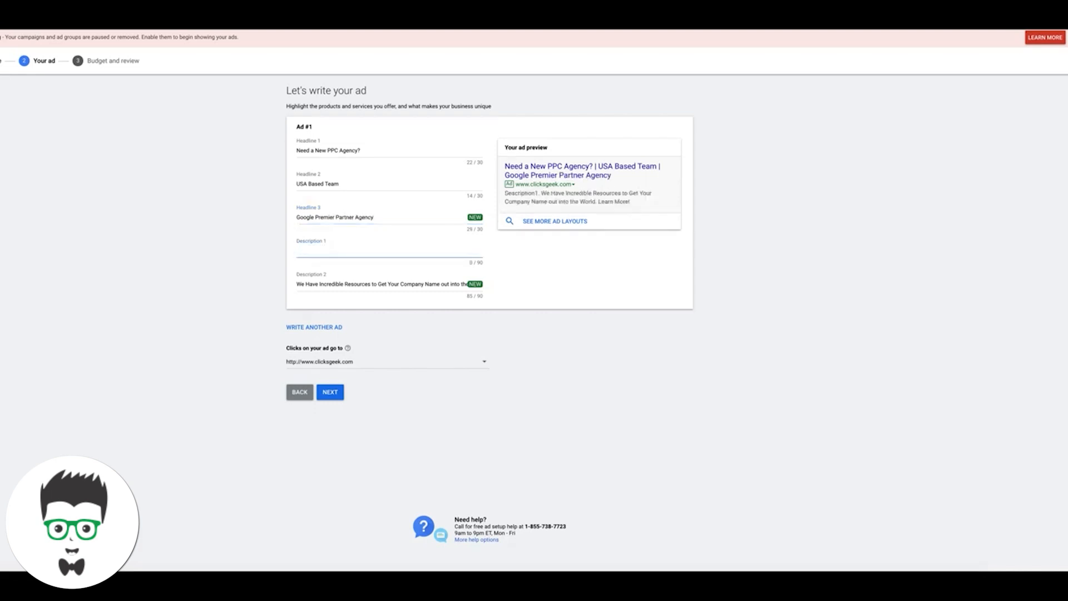
triple_click(354, 284)
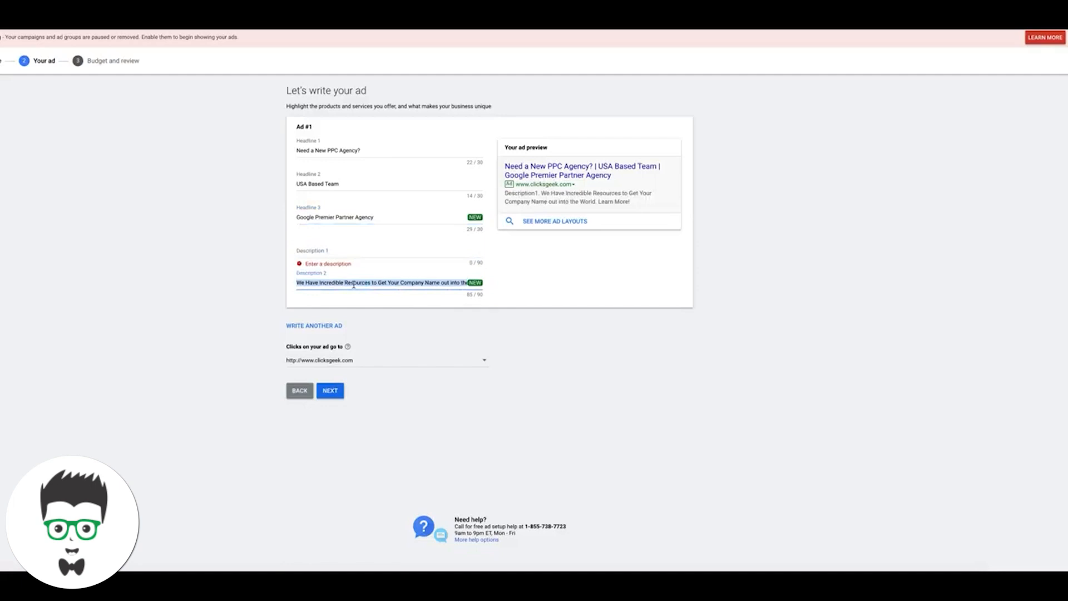
key("BackSpace")
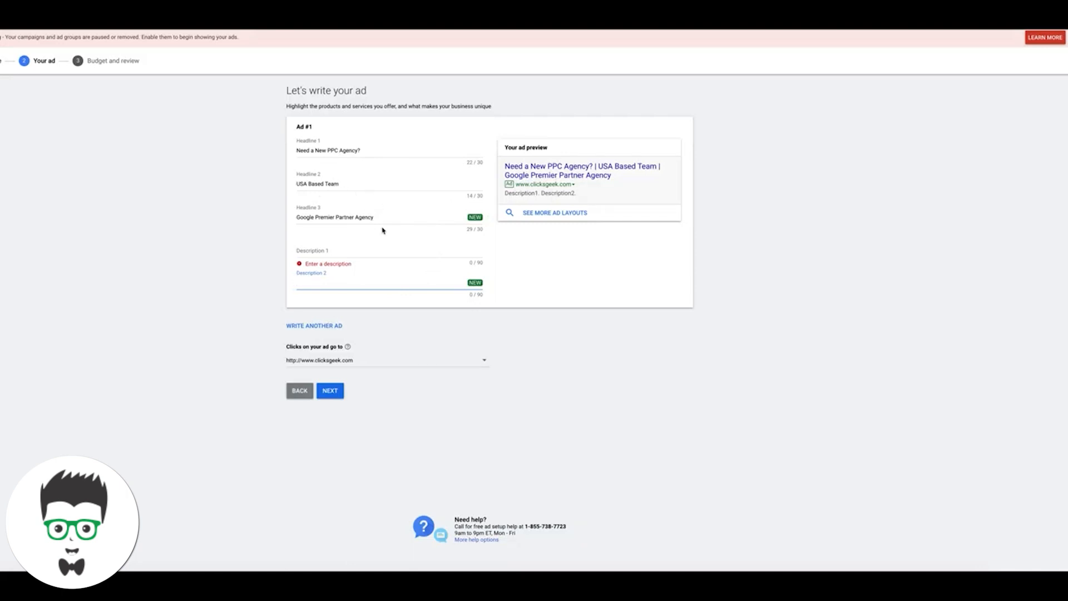
Step: Write "Call us today for over the phone pricing" in Description 1, with "today", "for" and "over" in lowercase
left_click(323, 250)
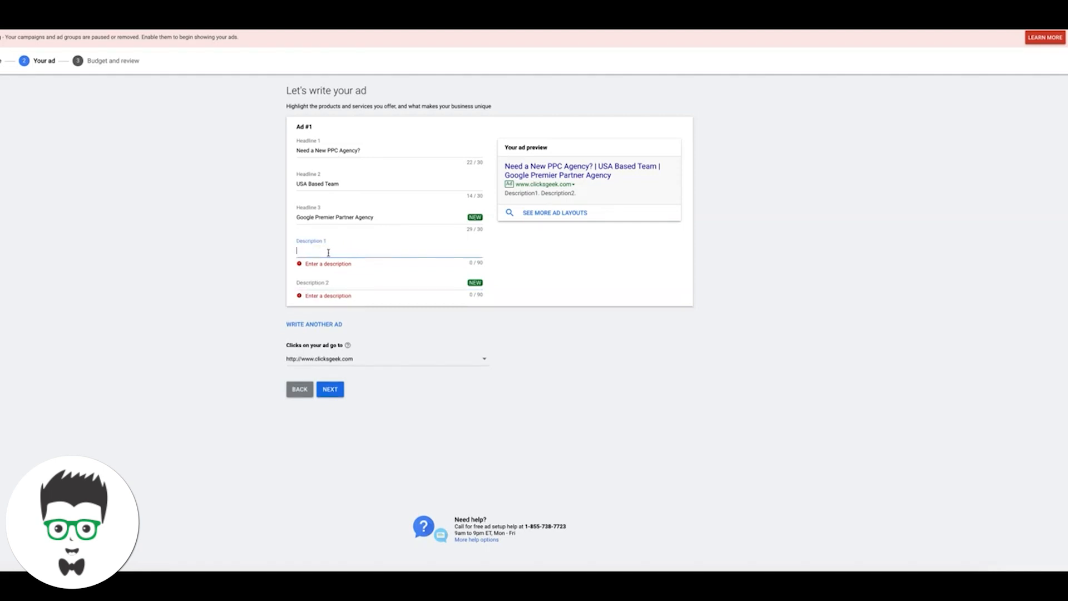
type("Cal")
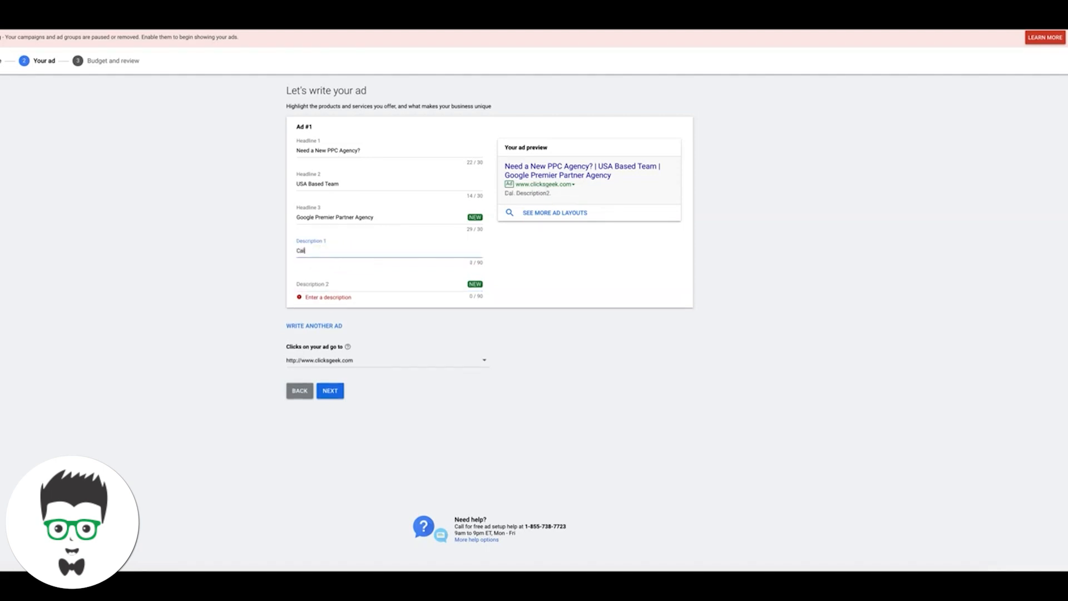
type("l us Today For Over the pho")
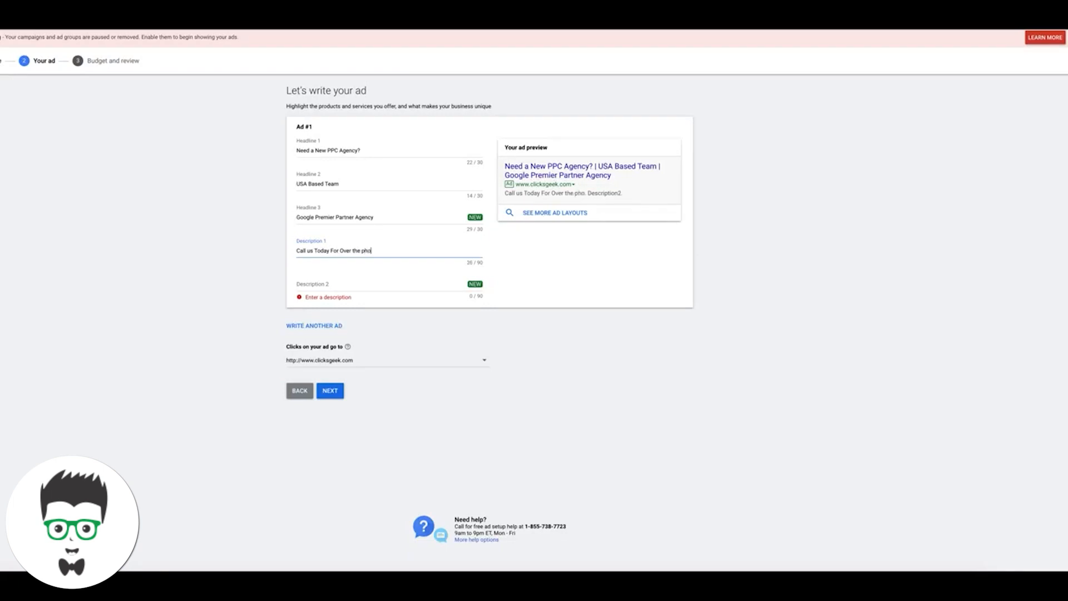
type("ne pricing")
left_click(344, 250)
key("BackSpace")
type("o")
left_click(334, 249)
key("BackSpace")
type("f")
left_click(320, 252)
key("BackSpace")
type("t")
Step: Extend Description 1 after "pricing" with "on running a Google Ads PPC campaign."
left_click(393, 251)
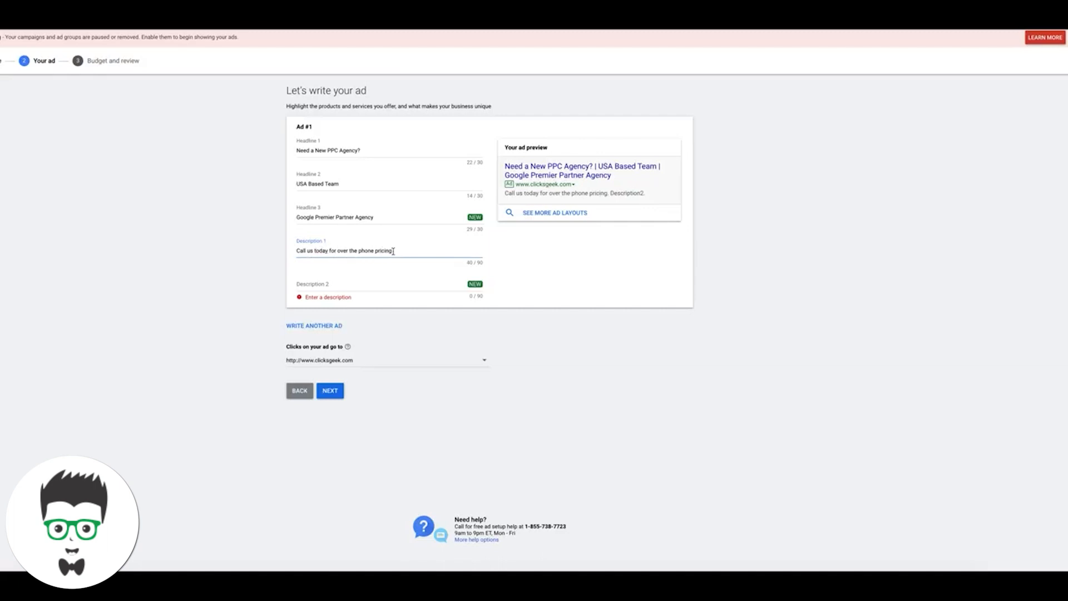
type("on a")
type("Google Ads PPC campaign.")
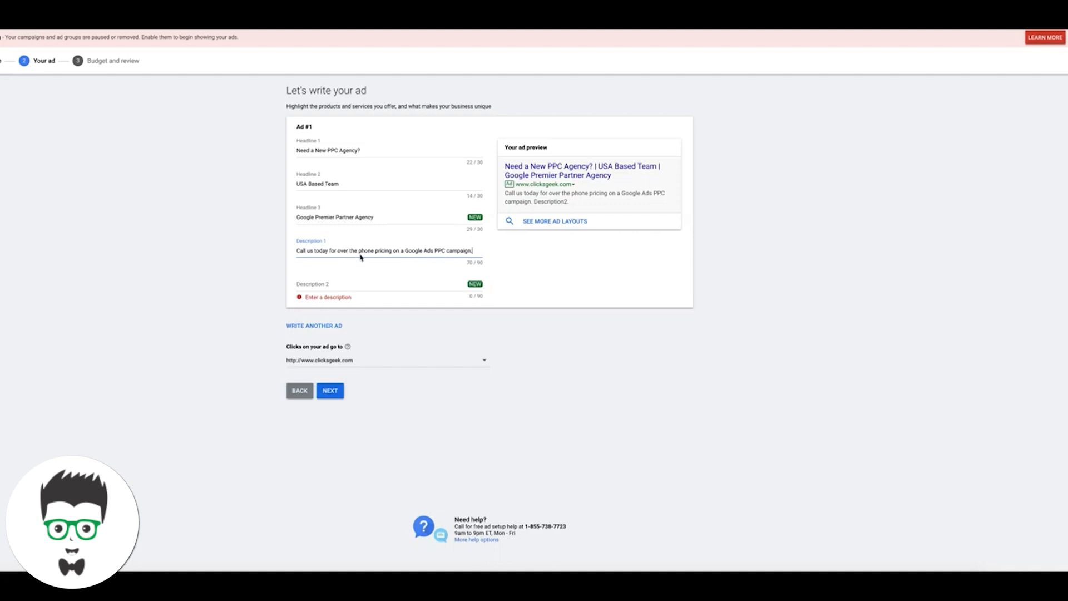
left_click(401, 250)
type("running")
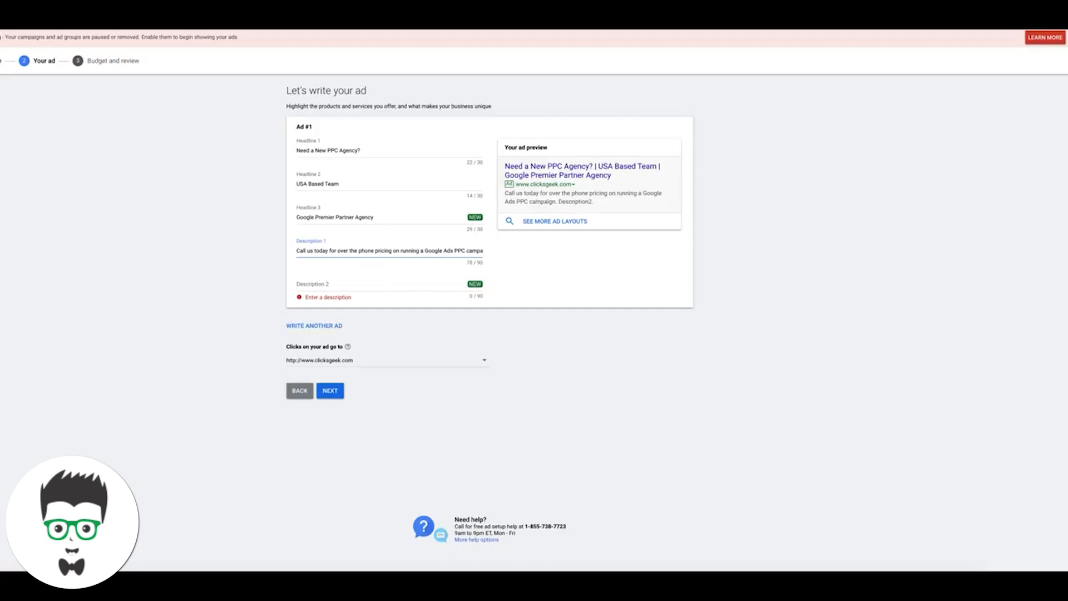
Step: Change Headline 2 to "Fully USA Based Team"
left_click(328, 284)
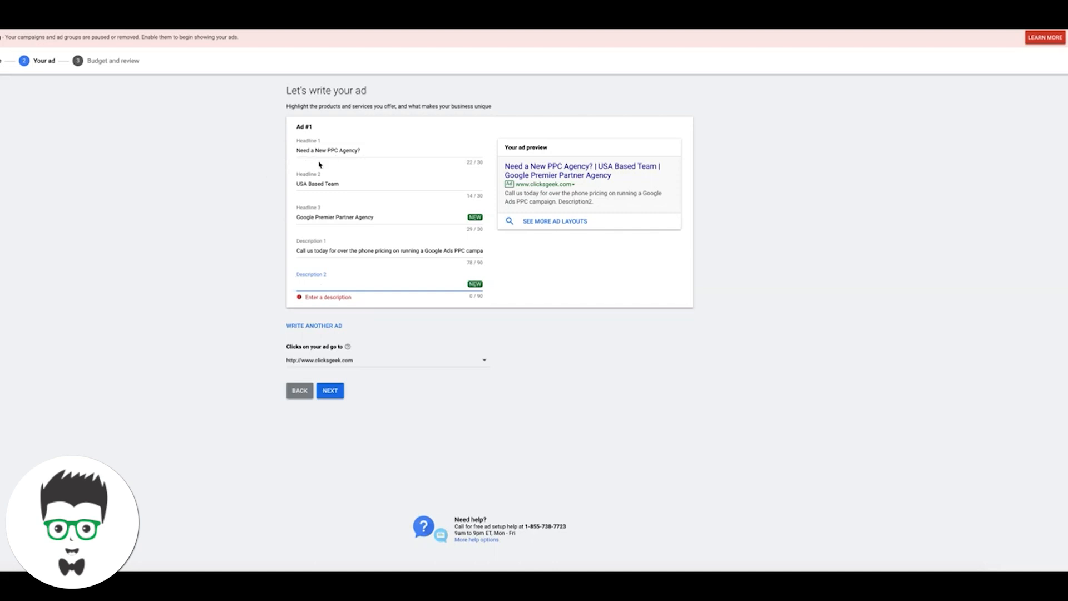
left_click(298, 182)
type("Fully")
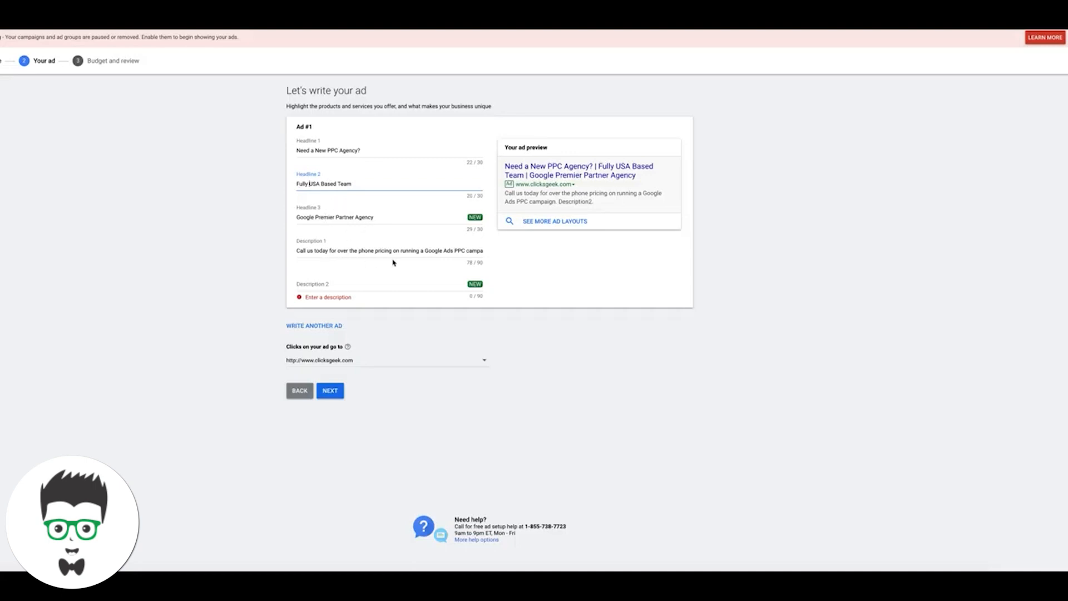
Step: Write Description 2 as "Watch dozens of video testimonials from happy clients."
left_click(320, 285)
type("Contact")
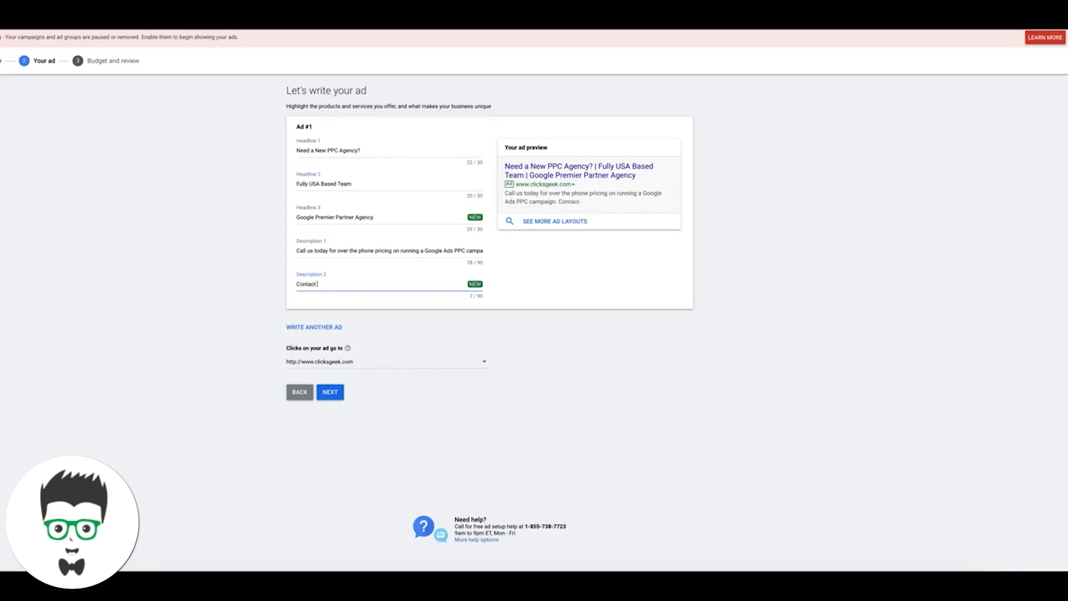
key("BackSpace")
key("BackSpace")
key("BackSpace")
key("BackSpace")
type("Watch dozens of video testimonials from happy cl")
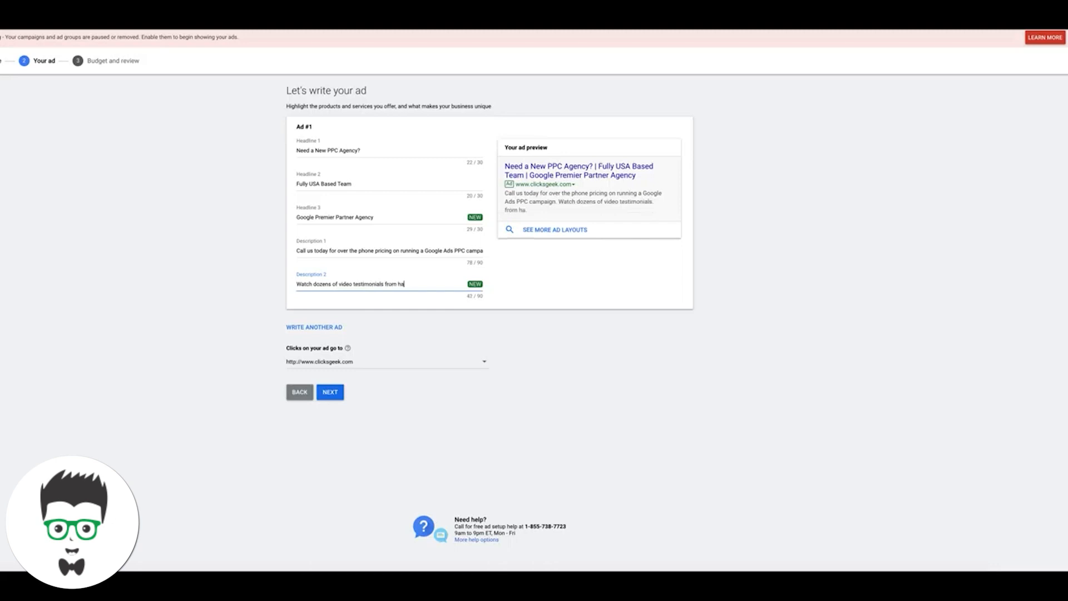
type("ients.")
Step: Continue to the phone call settings, listen to the short call message, and proceed to the budget choice with the prefilled business number
left_click(334, 391)
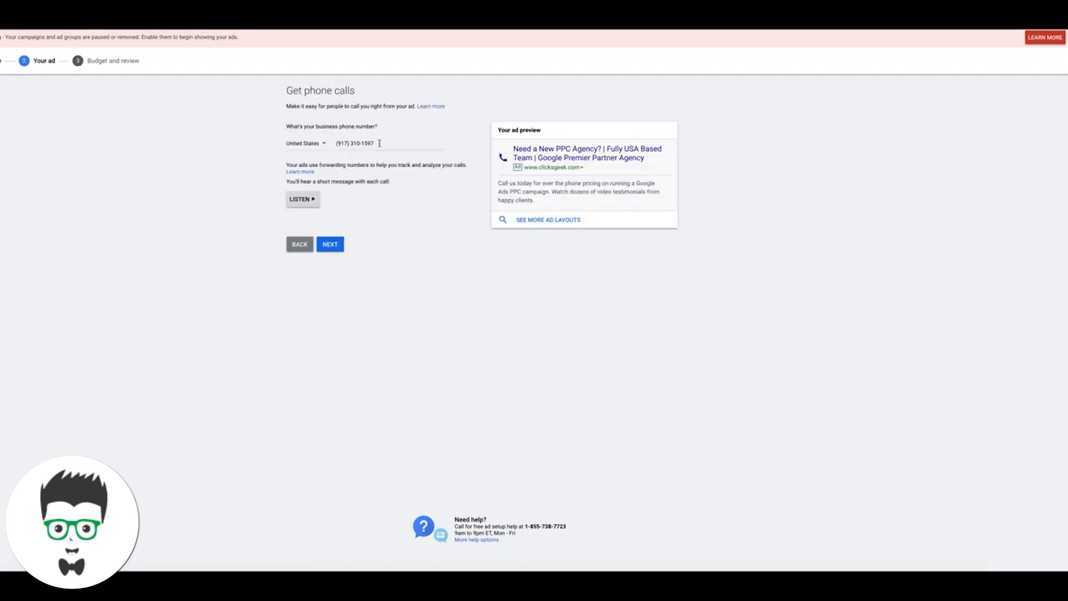
left_click(311, 200)
left_click(336, 247)
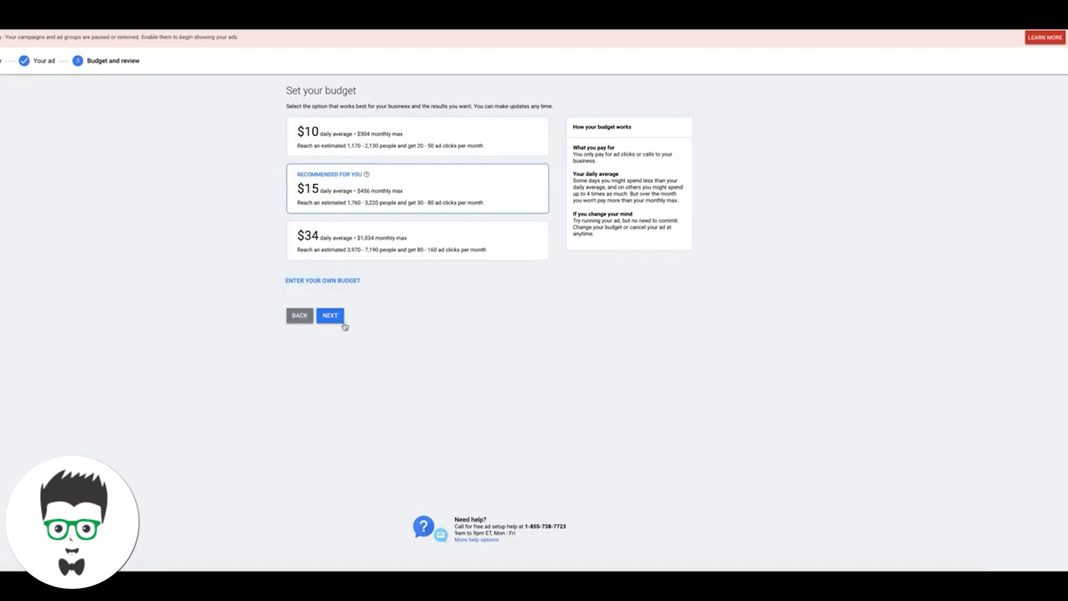
Step: Look at the custom budget option and leave it without setting an amount
left_click(332, 288)
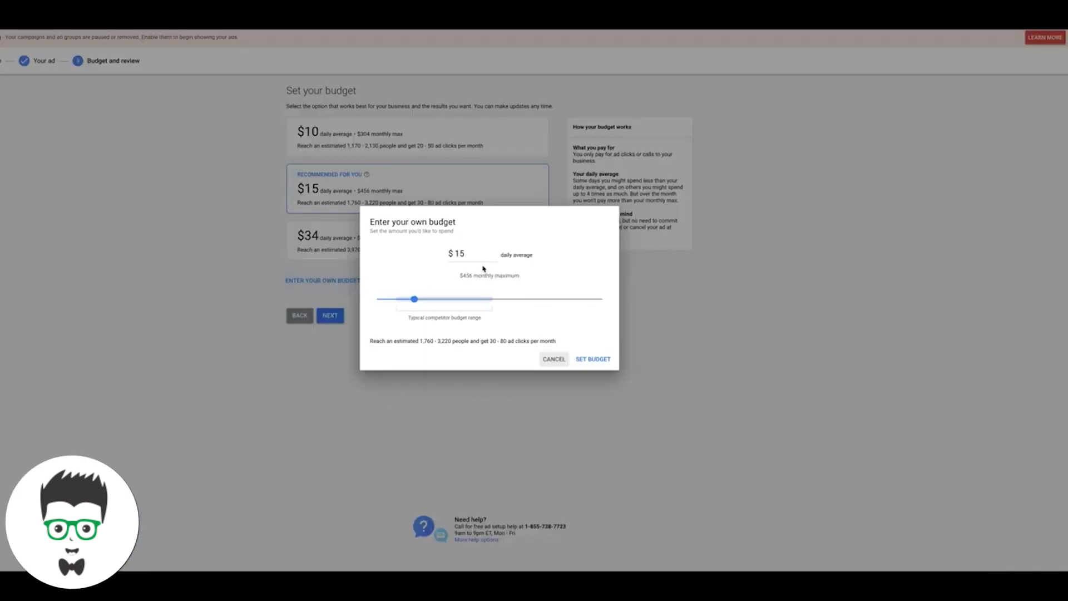
left_click(562, 360)
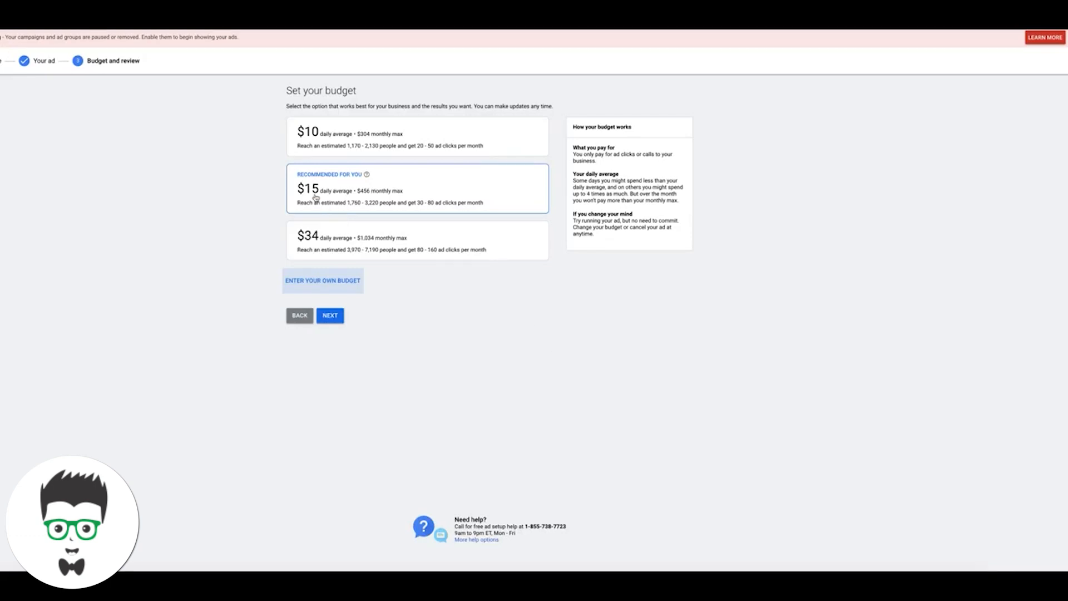
Step: Accept the recommended $15 daily average budget and name the campaign "CG Retail Agency Campaign"
left_click(331, 316)
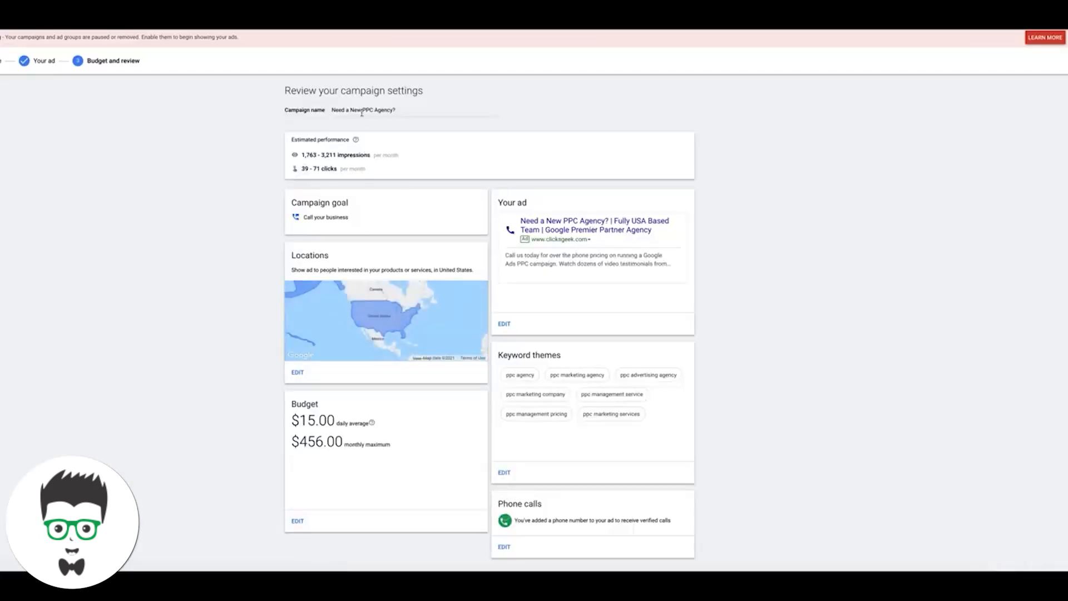
triple_click(358, 110)
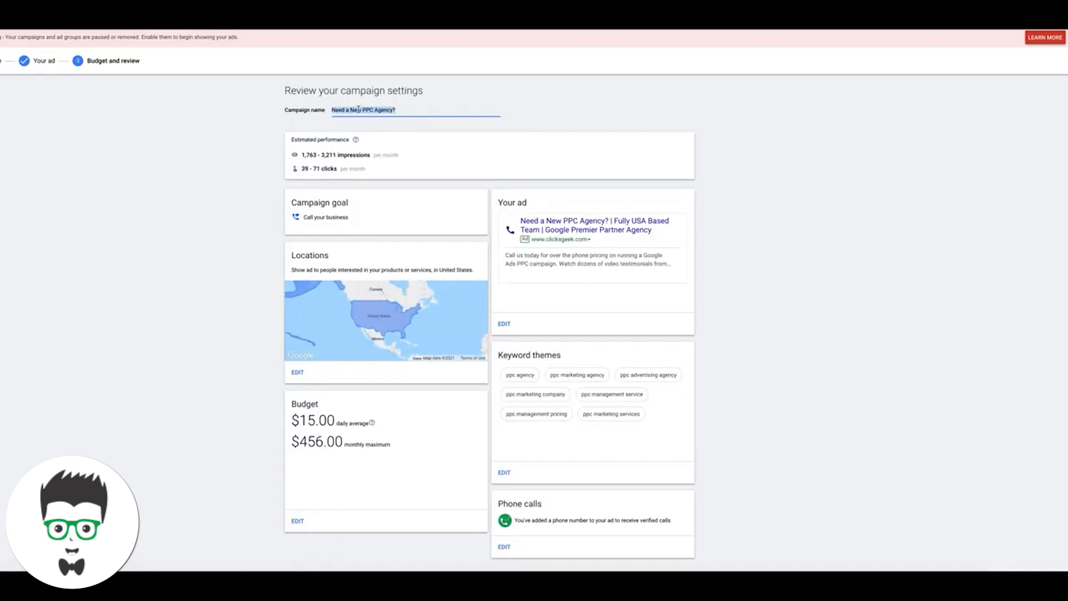
type("CG Retail Agency Campaign")
left_click(253, 172)
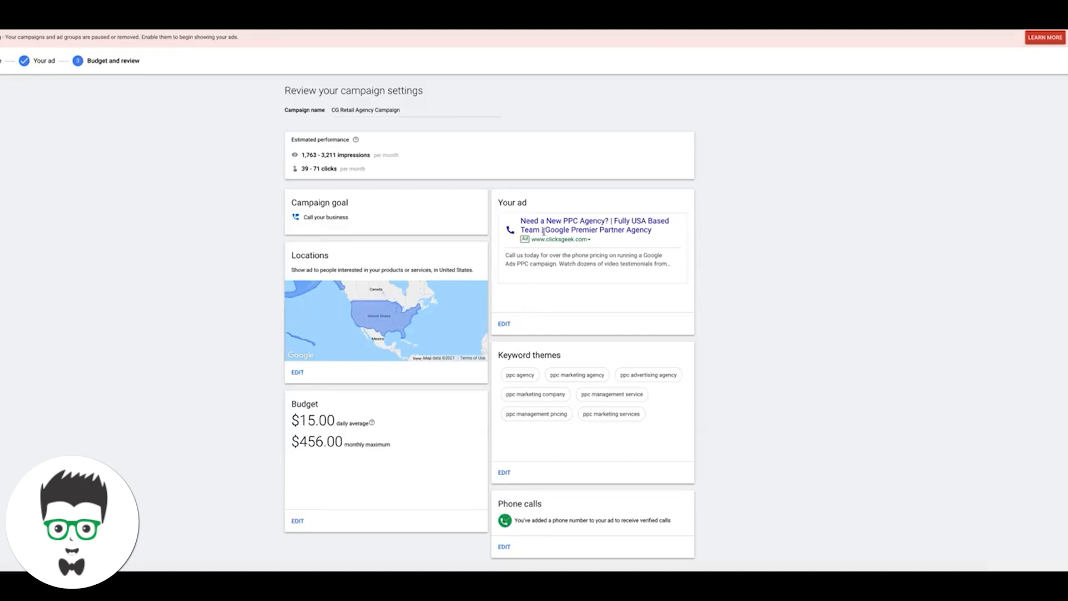
Step: Submit the reviewed campaign settings and try to connect the ads to Google Analytics for conversion tracking
scroll(207, 346, "down", 2)
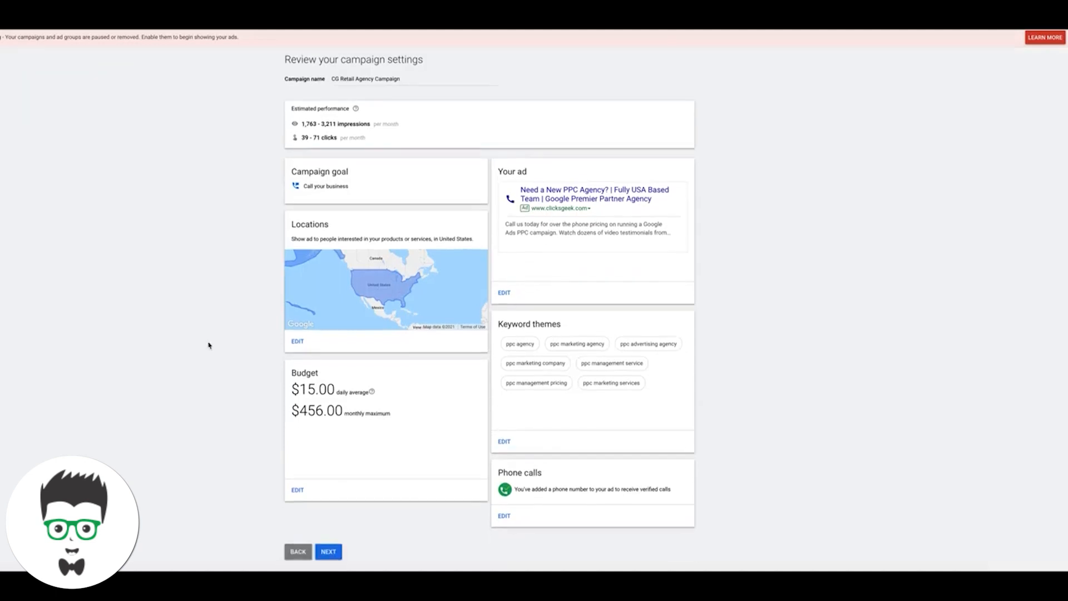
left_click(334, 494)
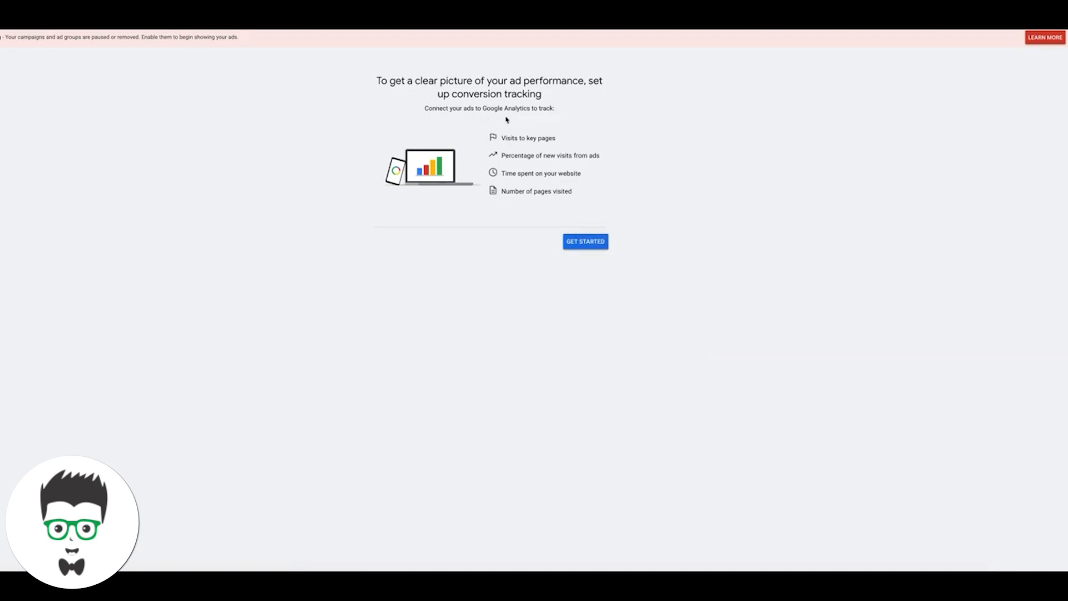
left_click(585, 242)
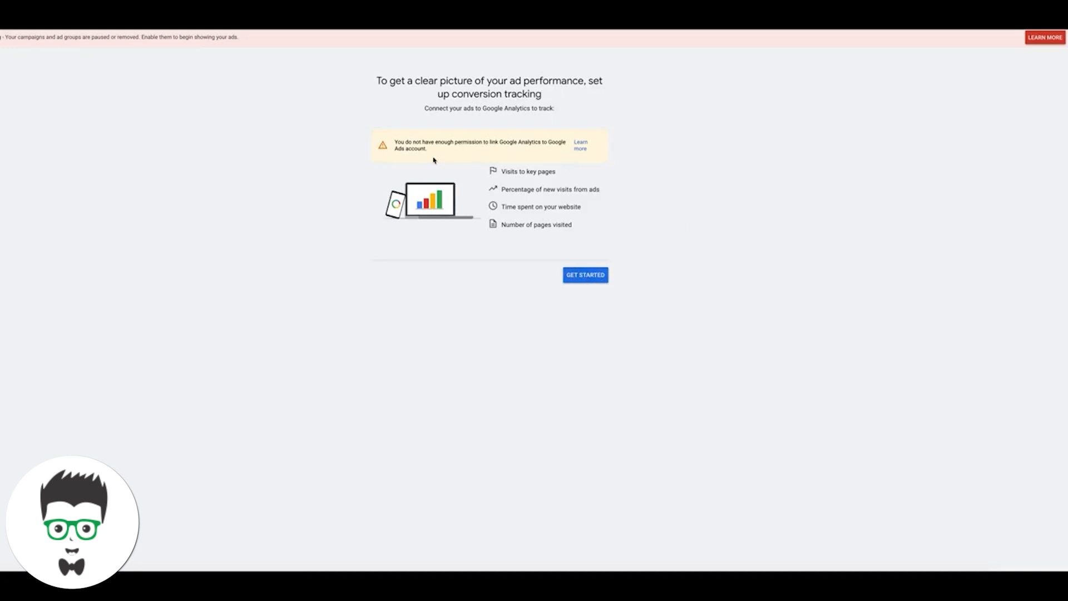
left_click(584, 276)
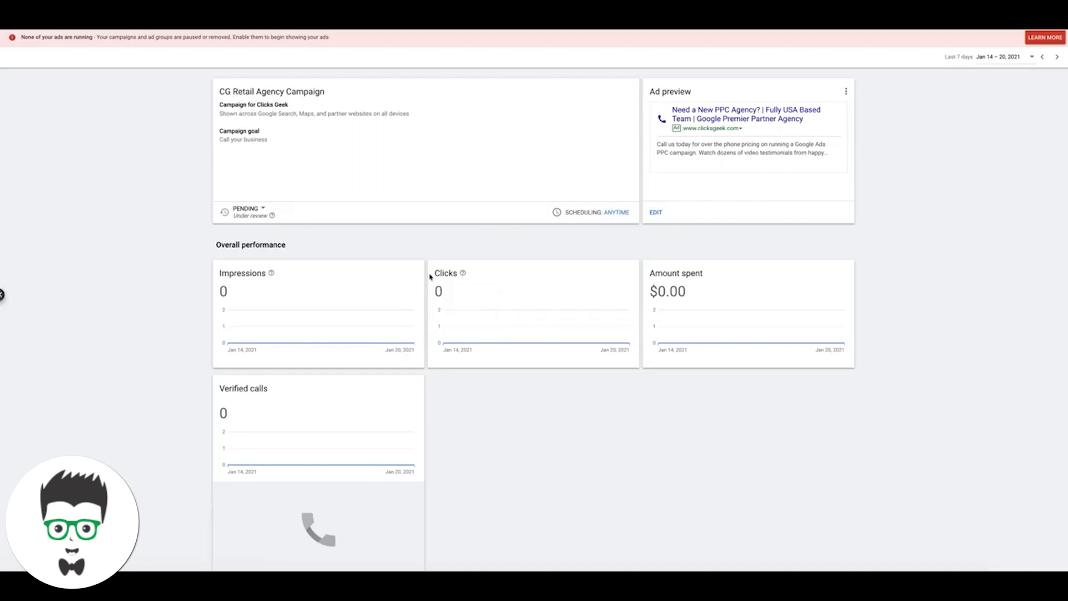
Step: Examine the new campaign's overview, including its status, performance, verified calls, keyword themes, search phrases, budget, locations and Google Analytics settings
scroll(510, 424, "down", 3)
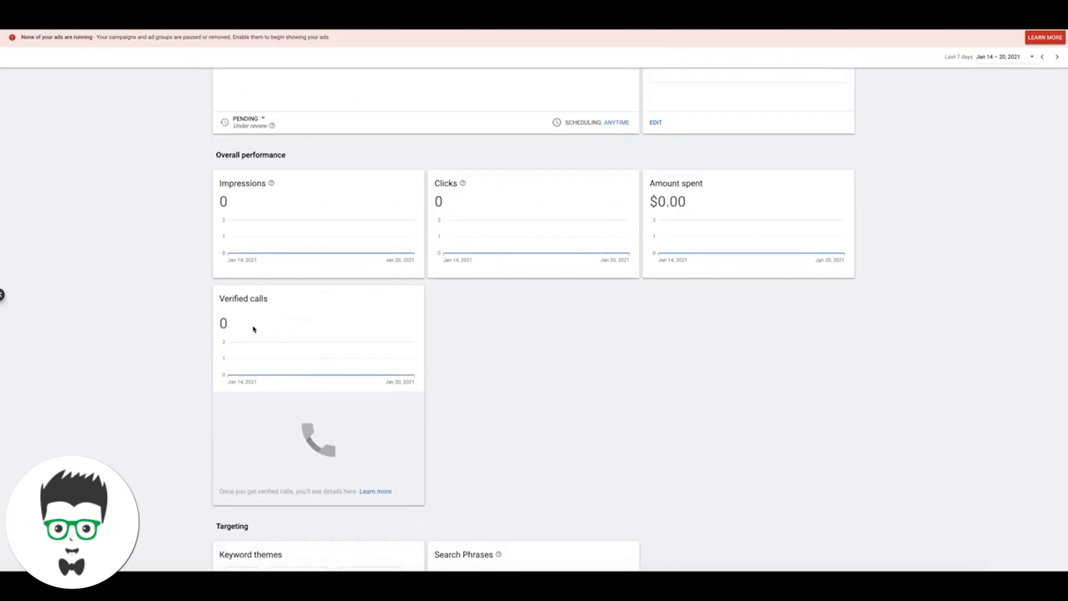
scroll(484, 422, "down", 3)
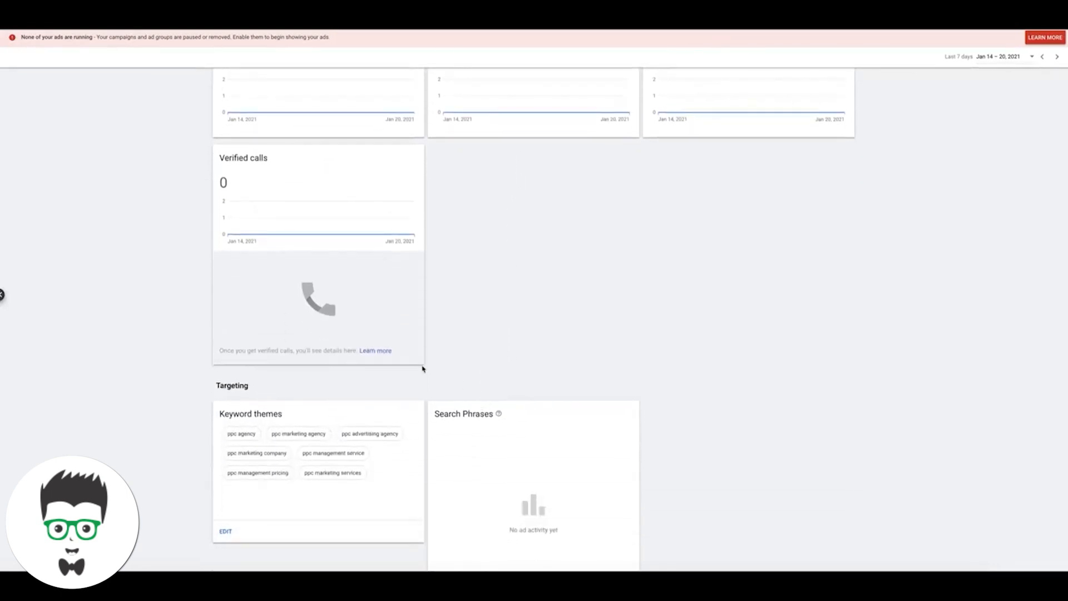
scroll(137, 354, "down", 3)
scroll(138, 354, "down", 5)
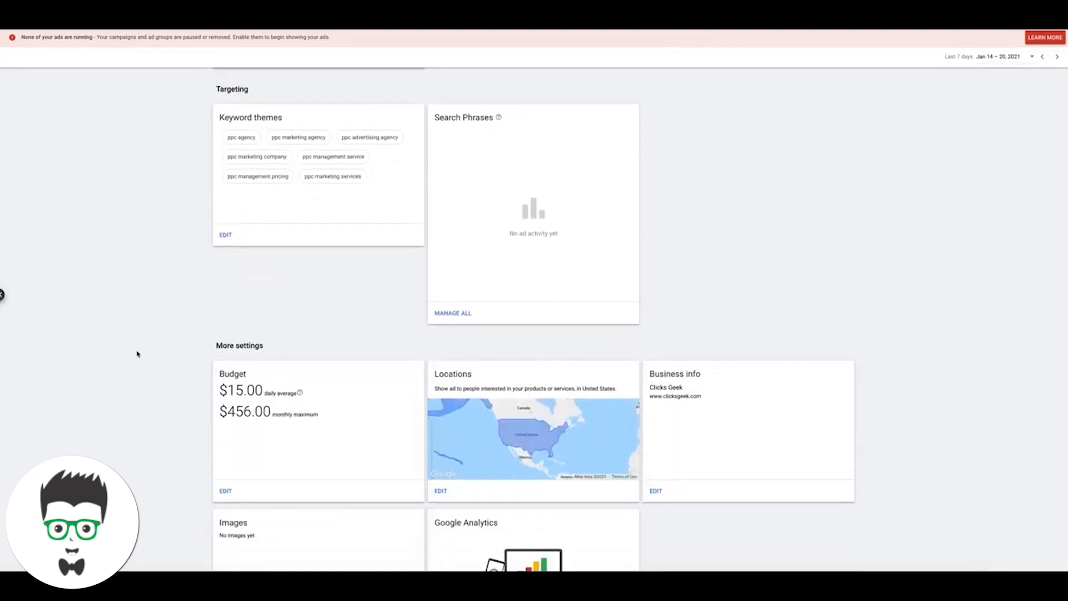
scroll(137, 354, "up", 8)
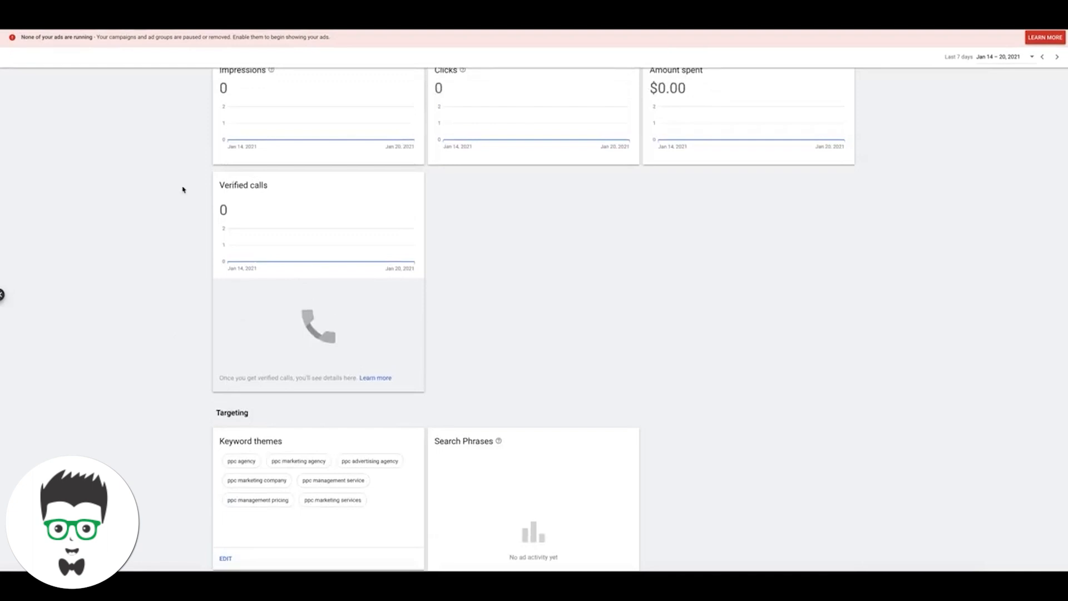
scroll(157, 193, "up", 2)
scroll(181, 365, "down", 1)
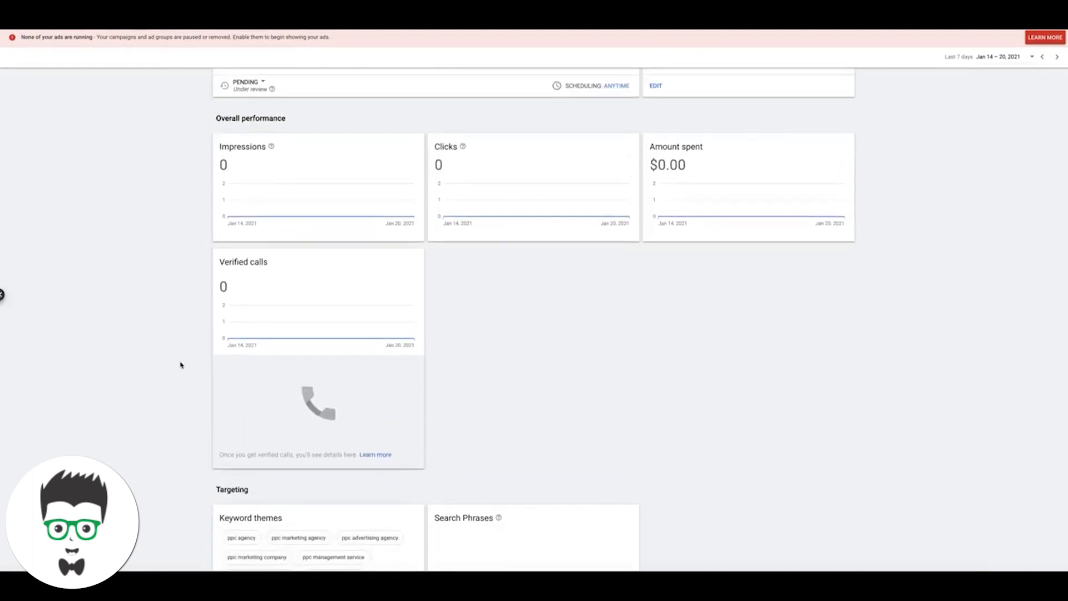
scroll(181, 365, "up", 2)
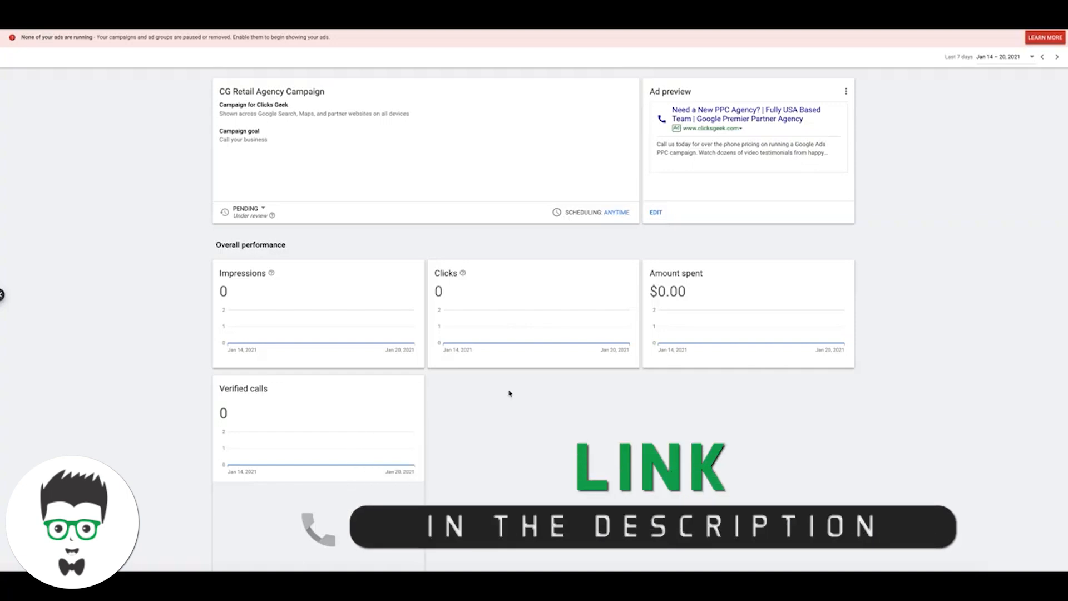
scroll(512, 412, "down", 3)
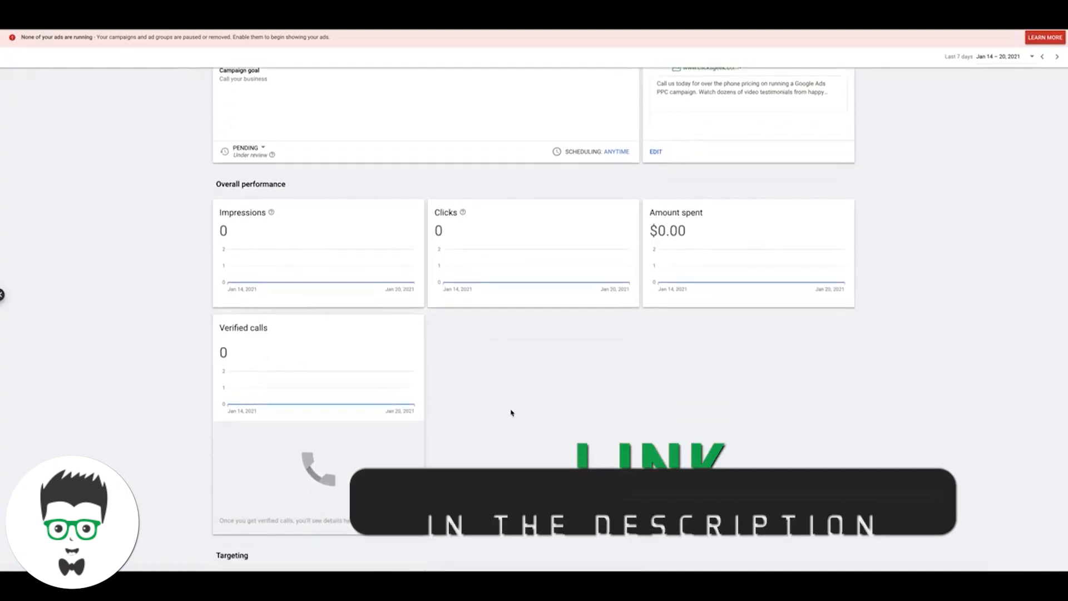
scroll(511, 412, "down", 1)
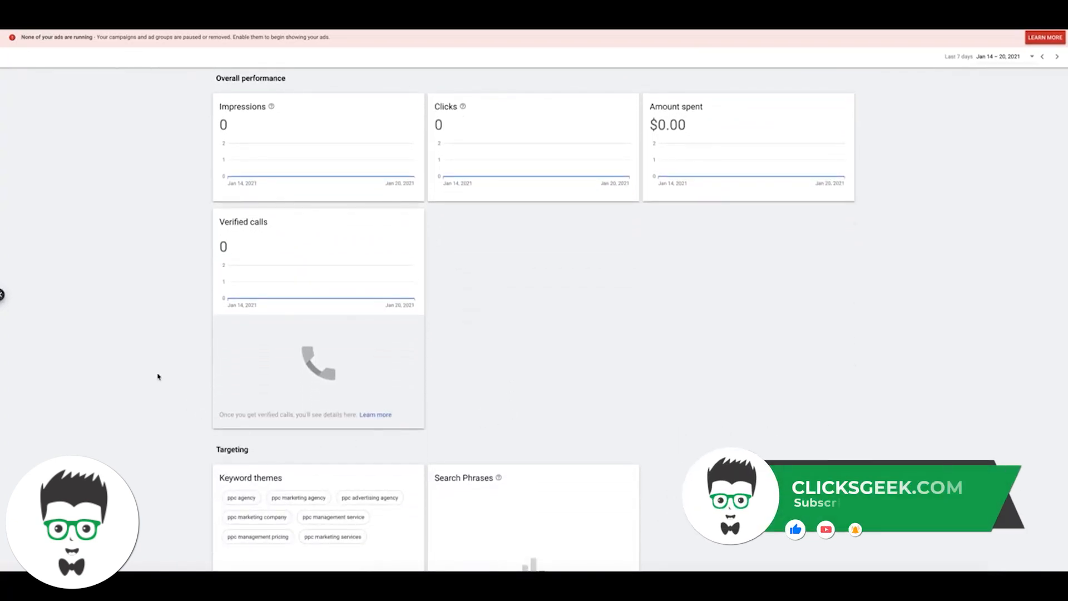
scroll(160, 374, "down", 3)
scroll(158, 377, "down", 5)
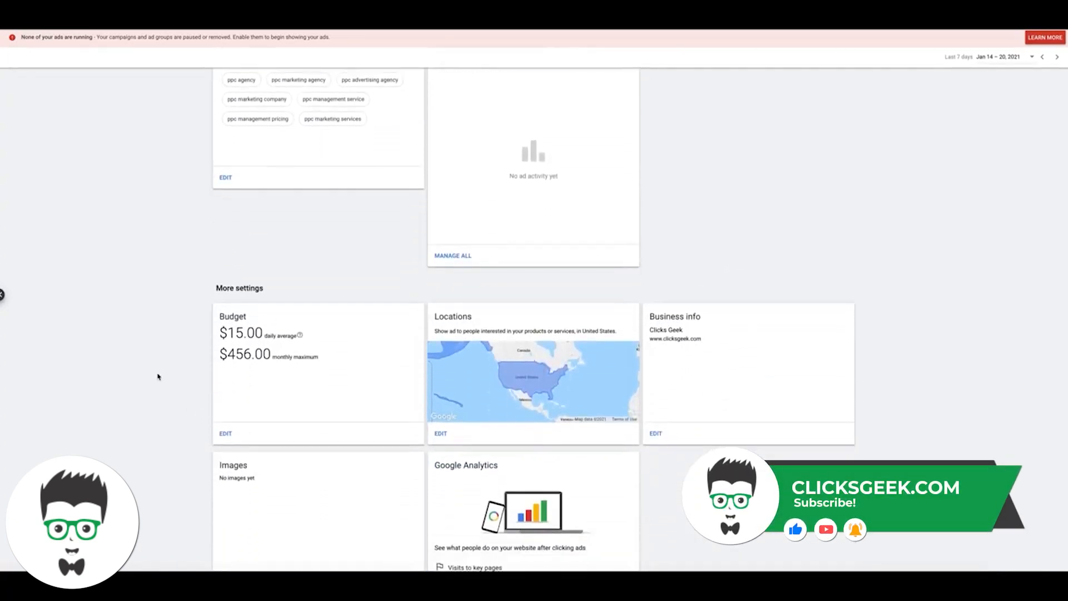
scroll(158, 377, "down", 1)
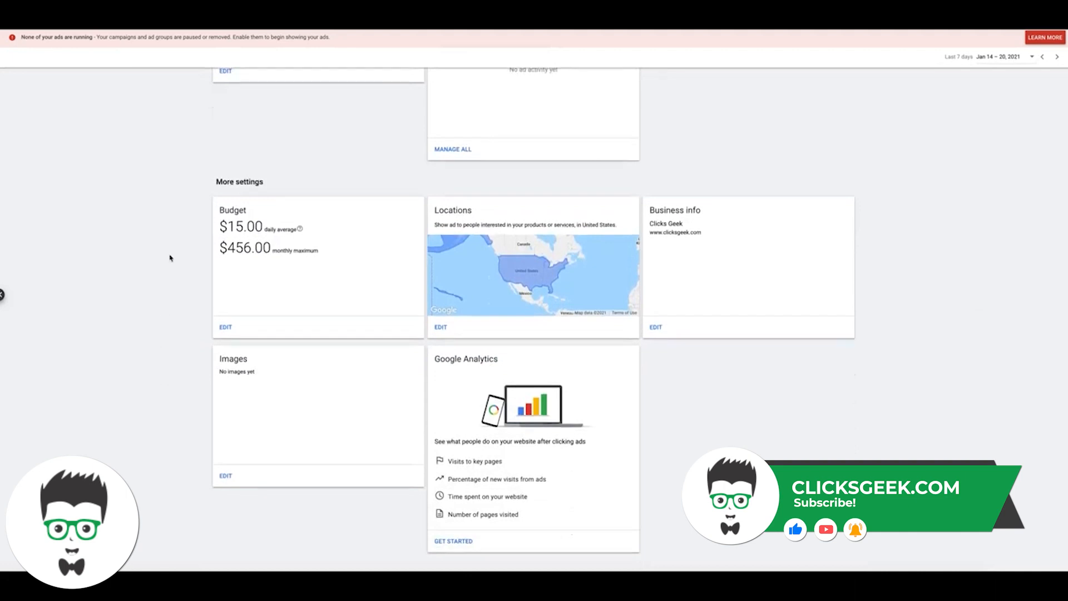